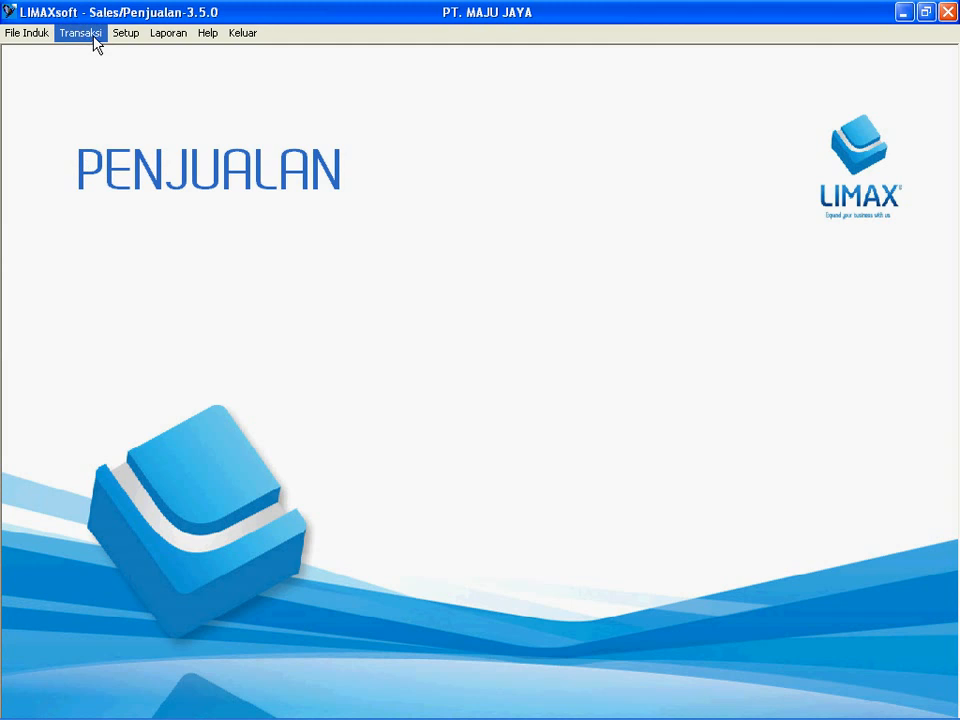
Review the customer master file's main data, delivery address and NPWP details, and selling price table, and close it.
click(22, 34)
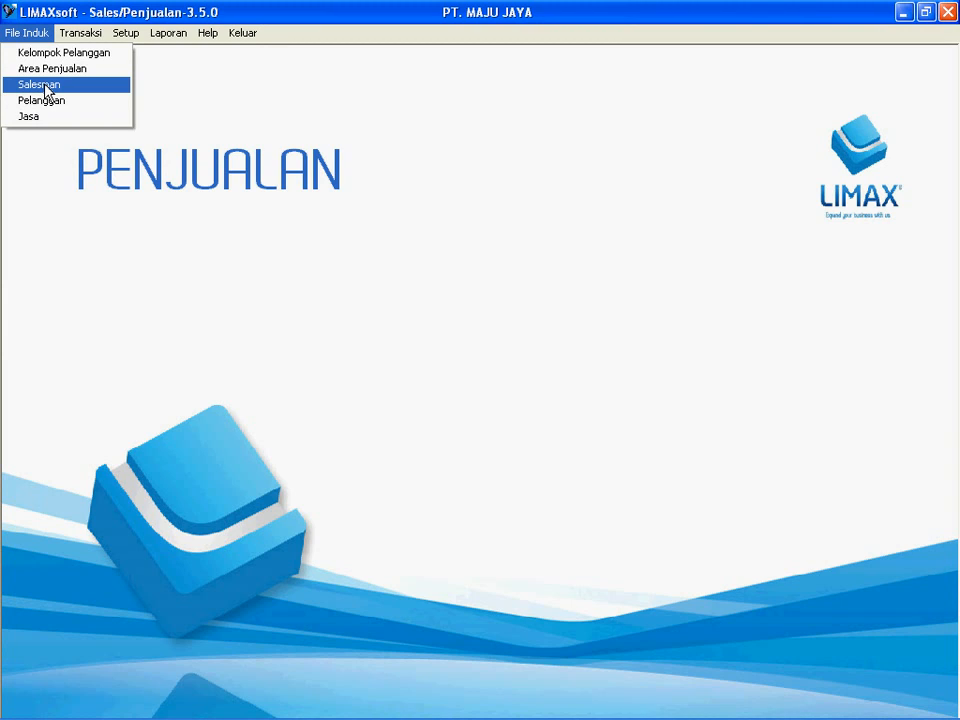
click(67, 102)
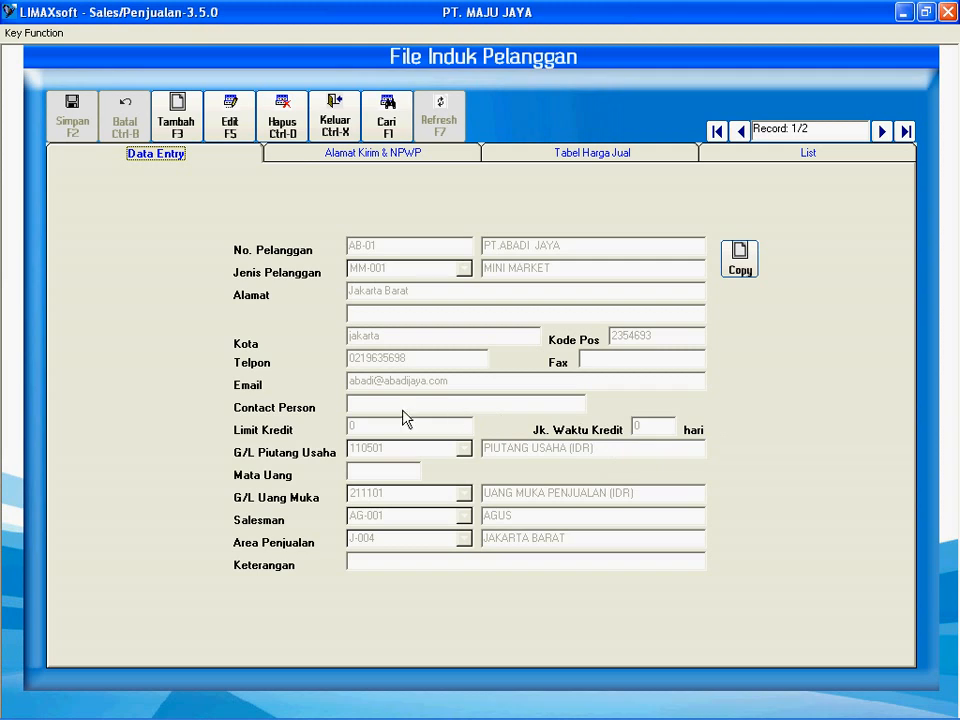
click(383, 160)
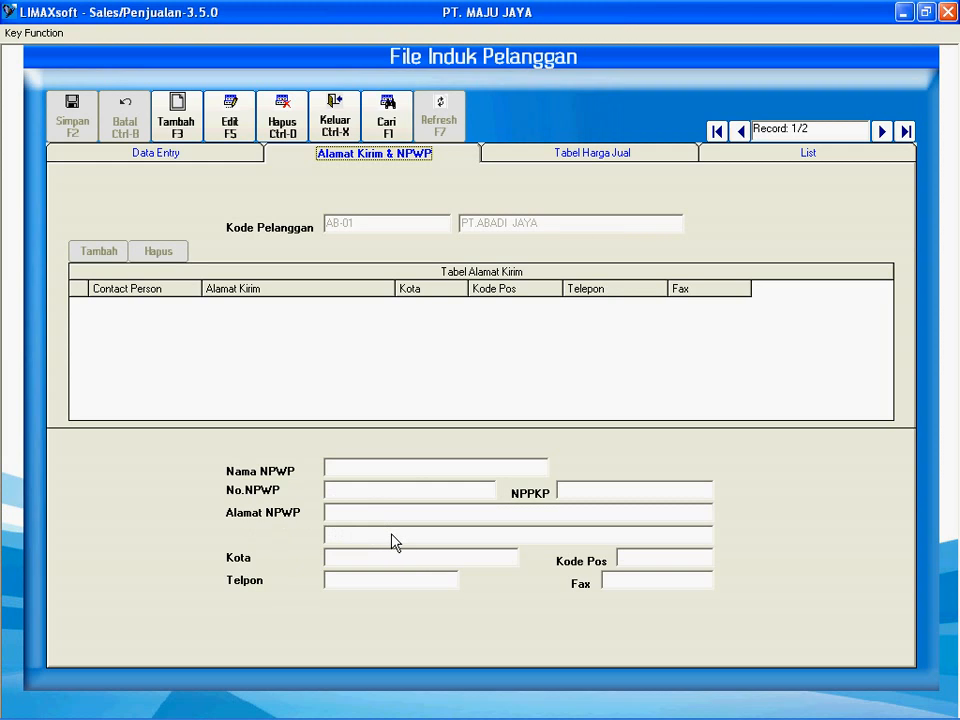
click(579, 162)
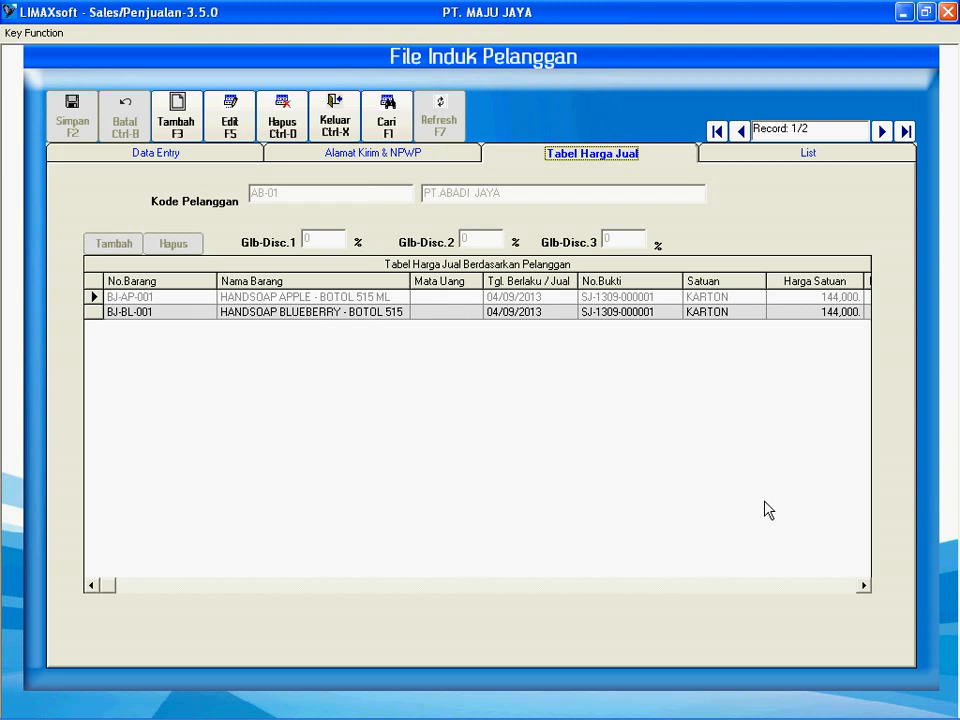
click(334, 128)
Start a new Quotation transaction with automatic document numbering.
click(73, 36)
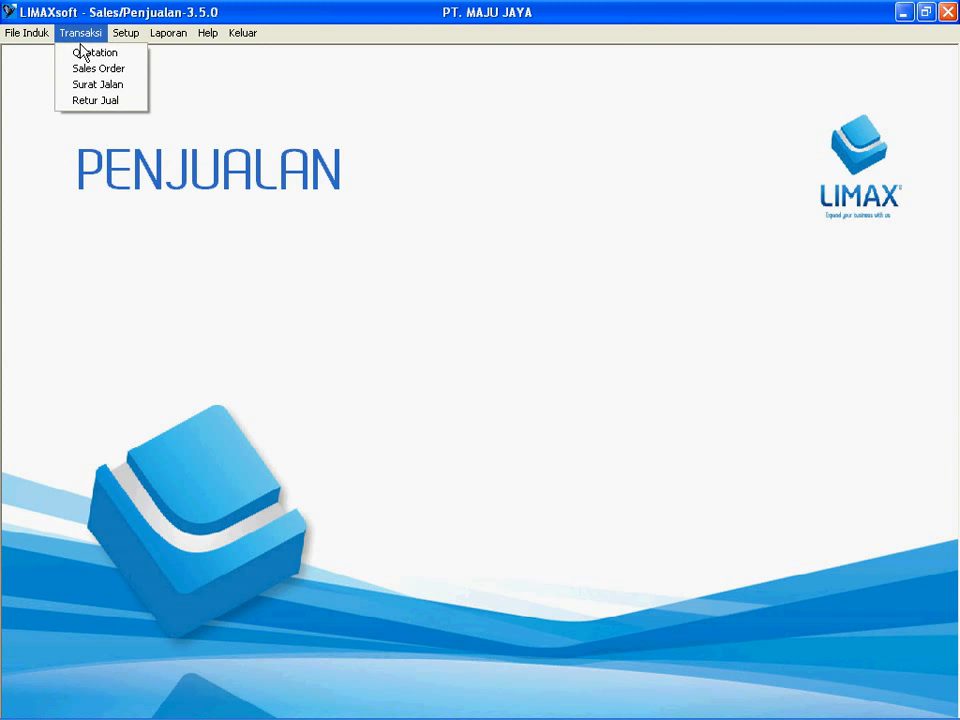
click(80, 54)
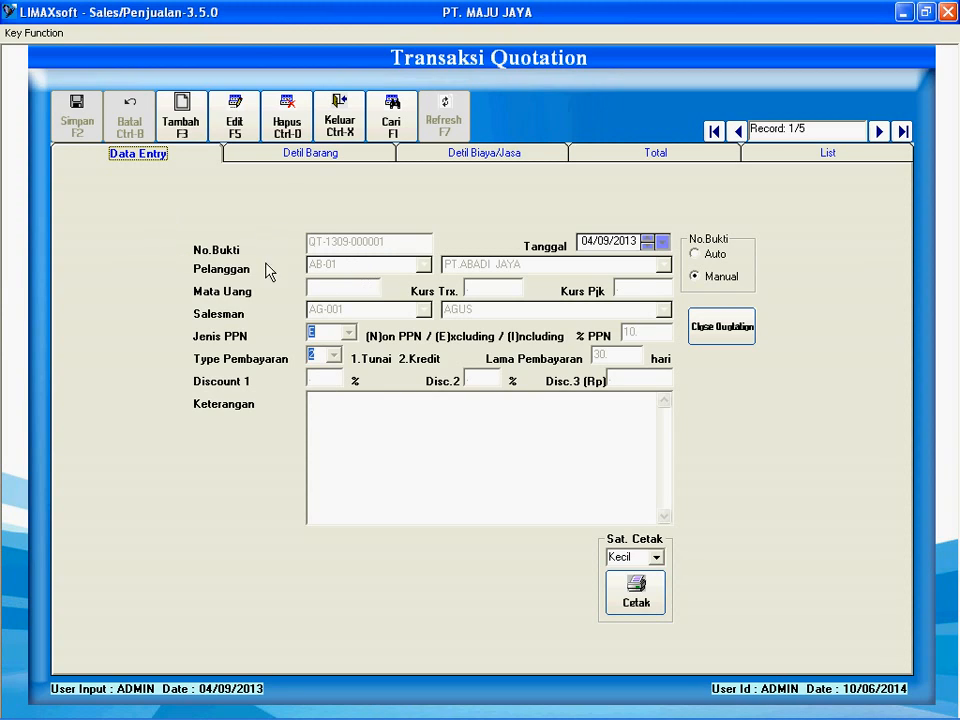
click(696, 255)
click(180, 128)
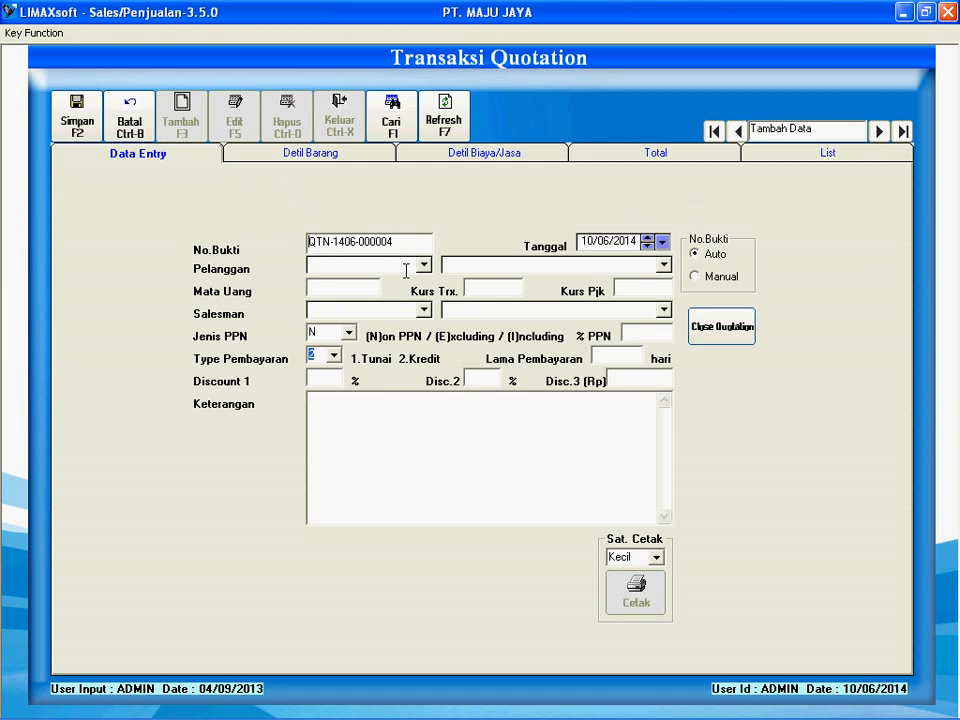
Fill in the quotation header with customer PT.ABADI JAYA, salesman AG-001 and payment type 1 (Tunai).
click(424, 265)
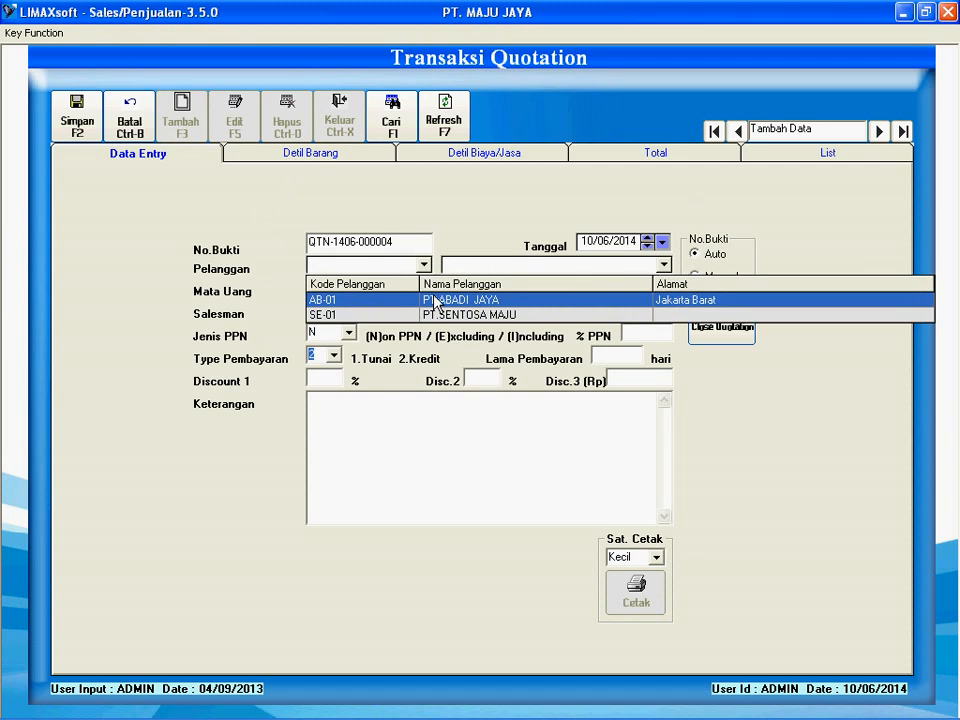
click(435, 298)
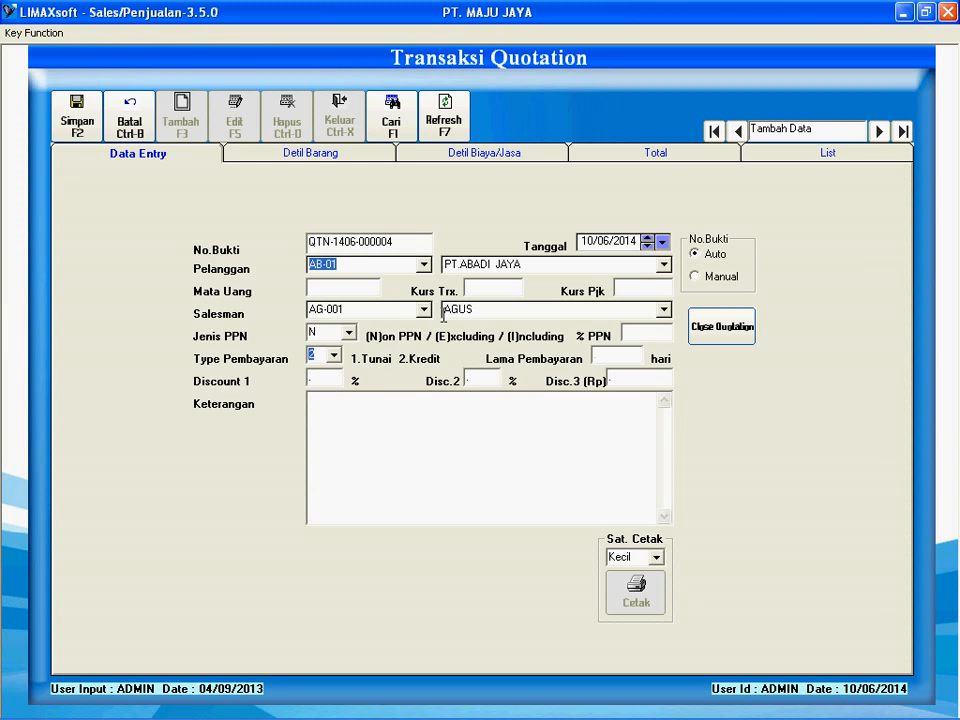
click(612, 310)
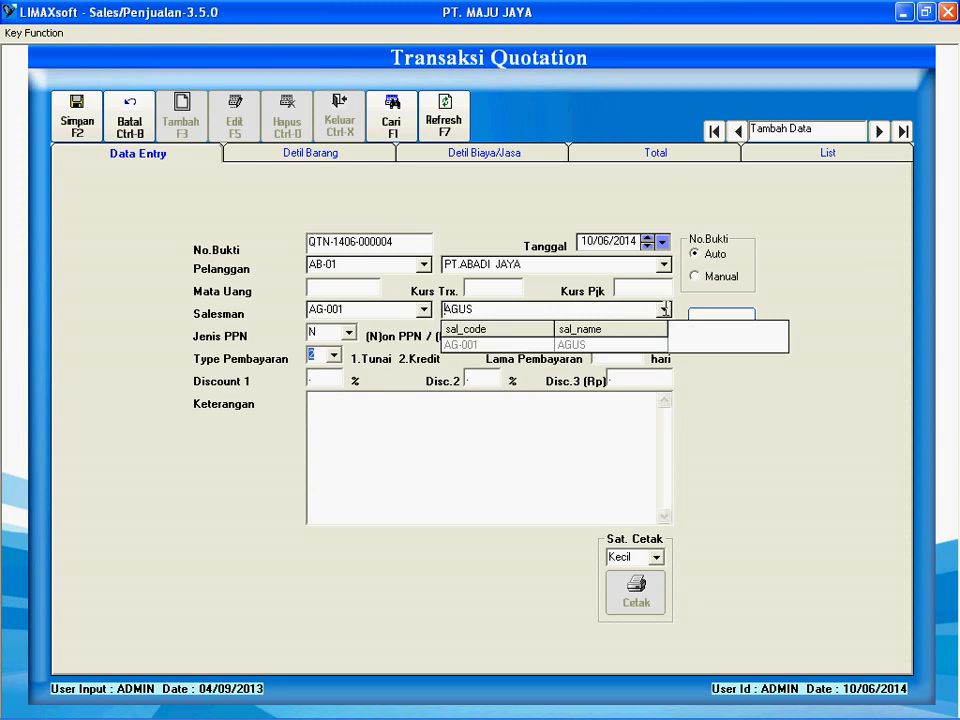
click(564, 345)
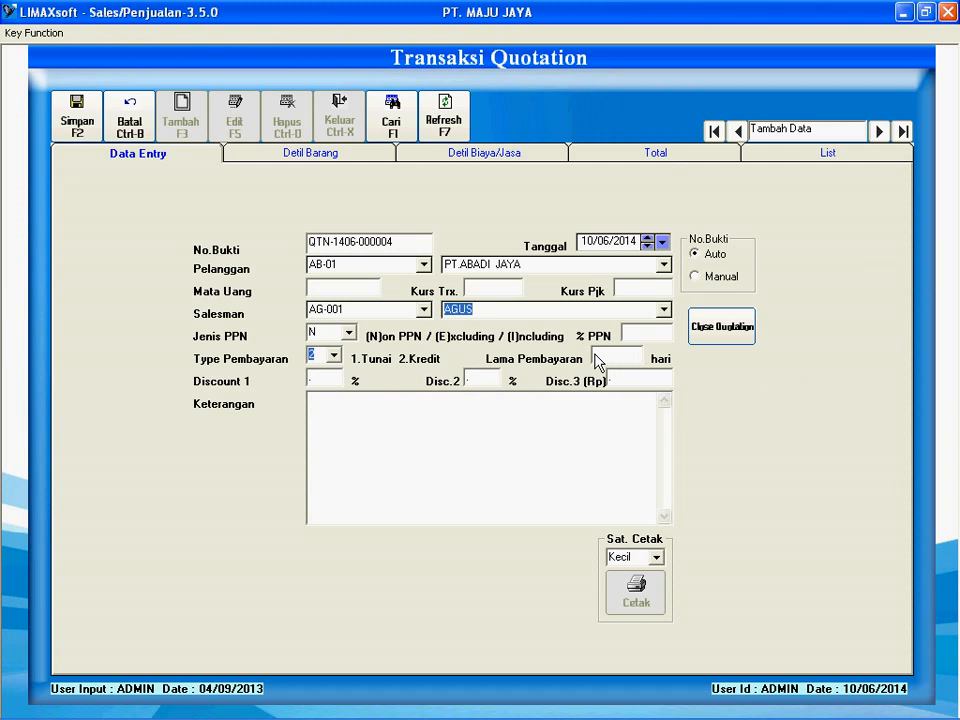
click(333, 356)
click(335, 371)
Add the goods line HANDSOAP APPLE - BOTOL 515 ML to the quotation with unit PCS and quantity 10.
click(336, 156)
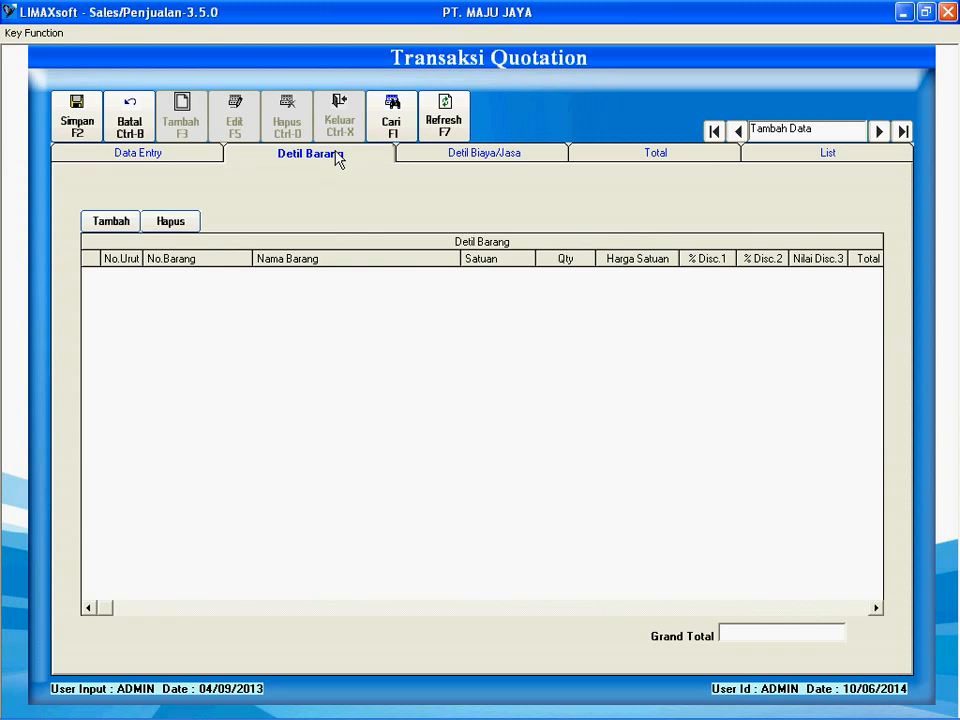
click(104, 225)
click(424, 277)
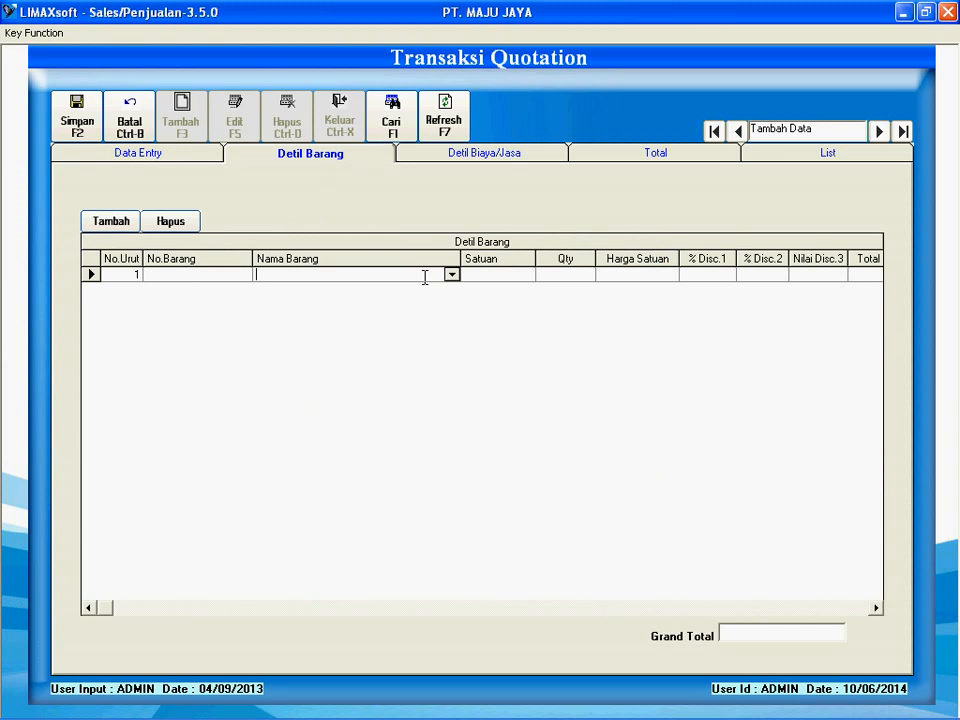
click(451, 274)
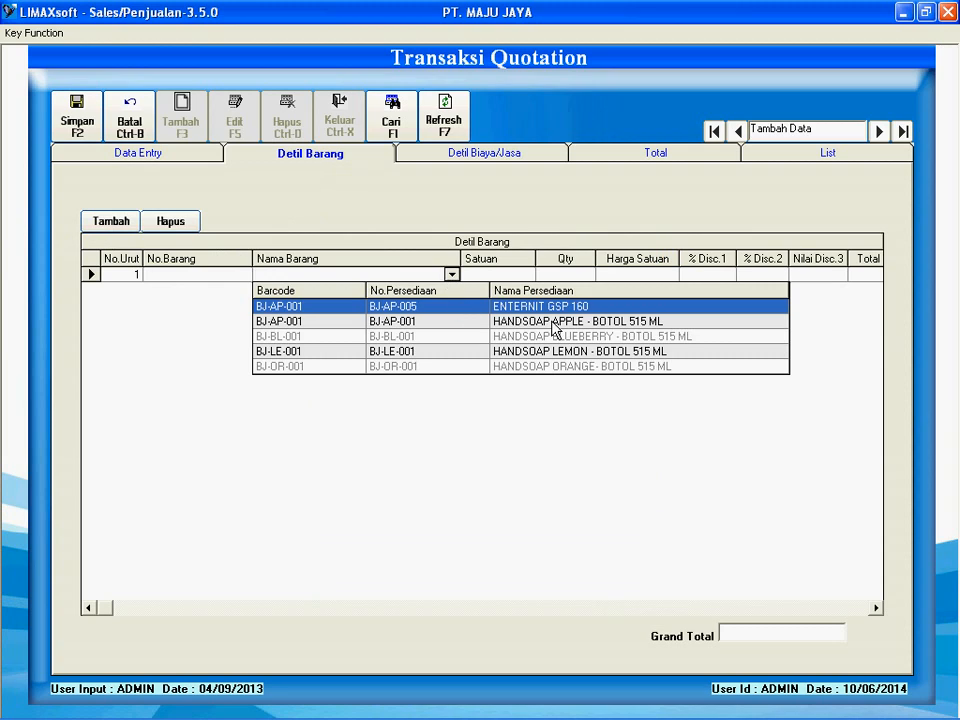
click(510, 322)
click(510, 276)
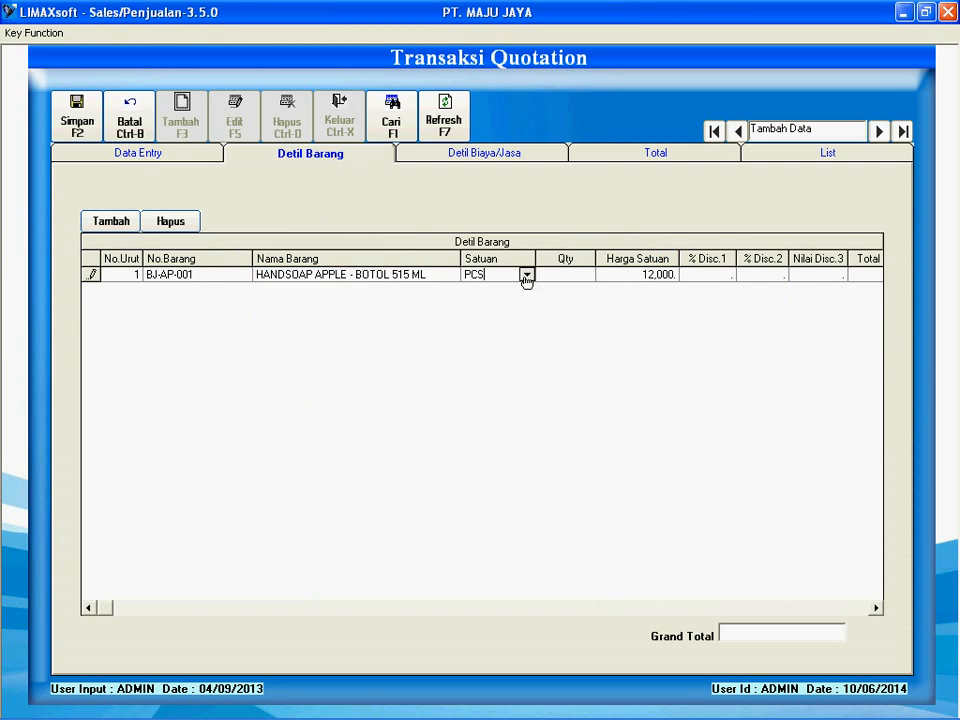
click(526, 275)
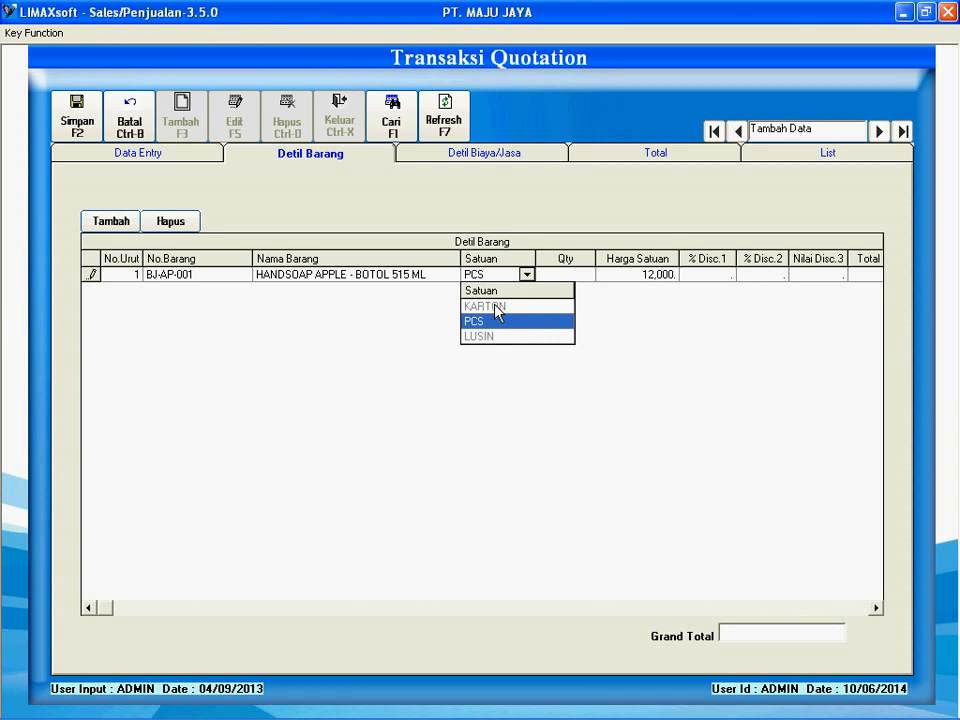
click(564, 273)
text(10)
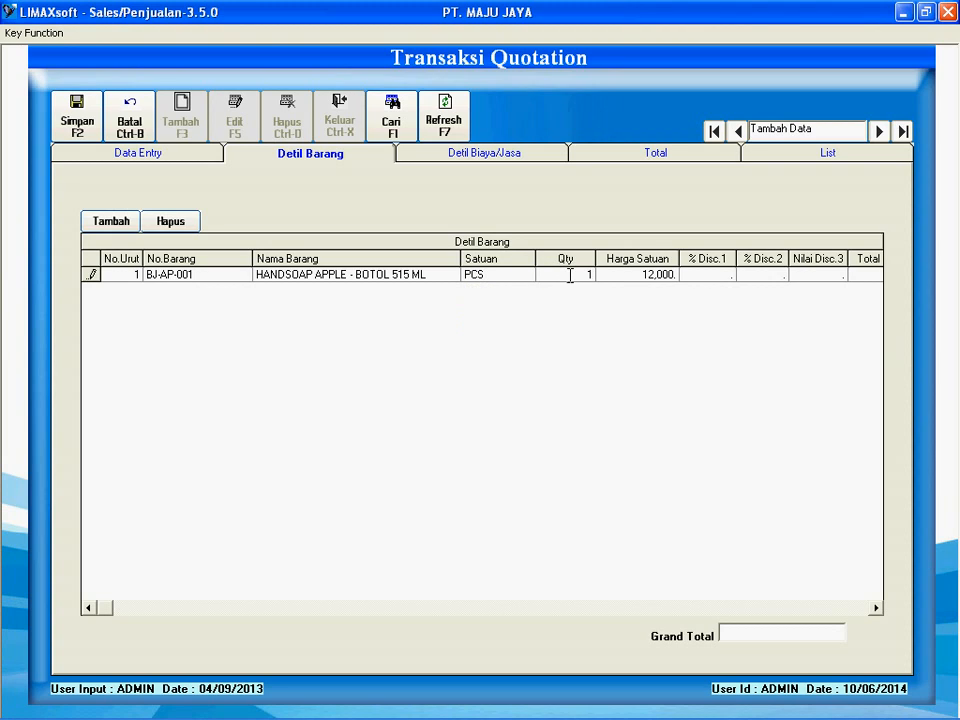
Examine the goods line's discount, net price, amount and remarks columns.
click(710, 273)
click(876, 608)
click(876, 608)
click(876, 608)
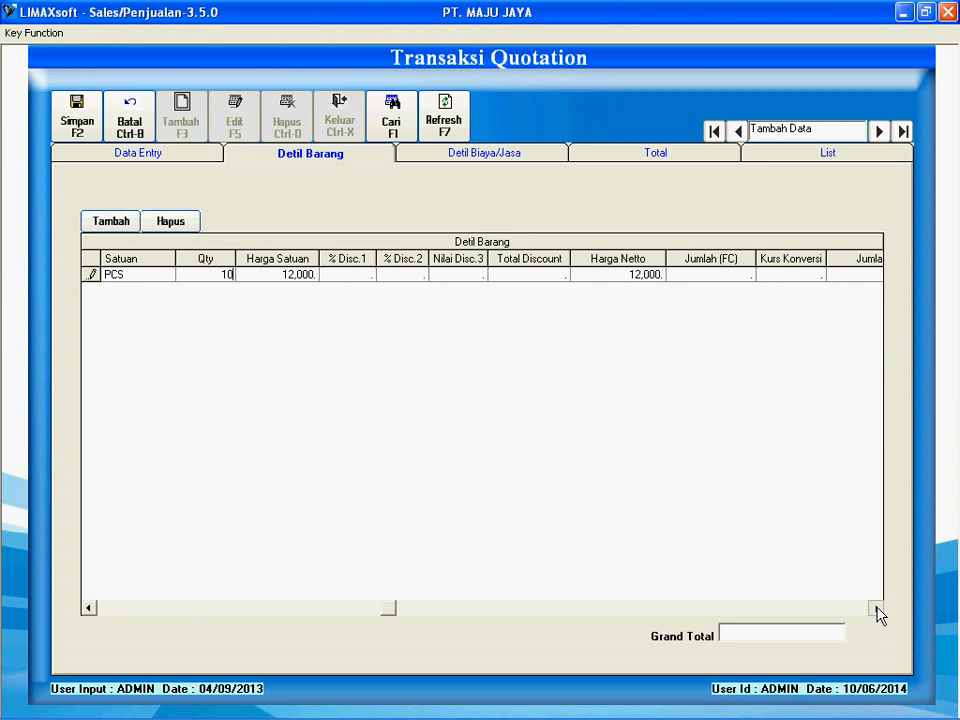
click(876, 608)
click(876, 608)
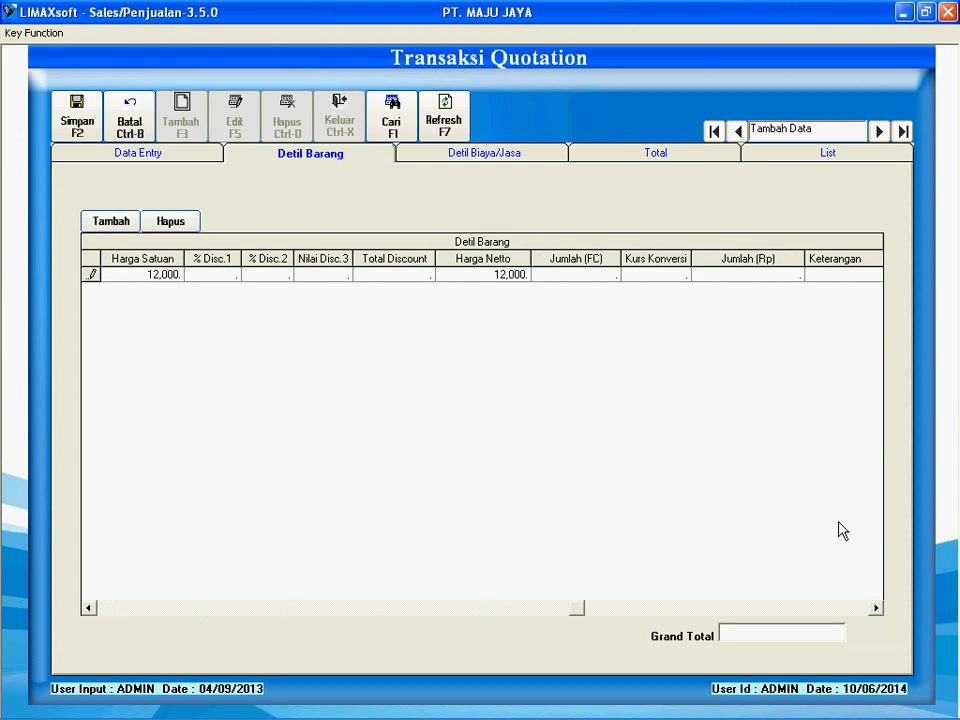
click(825, 274)
Check the quotation's cost and service details and save the new quotation.
click(485, 156)
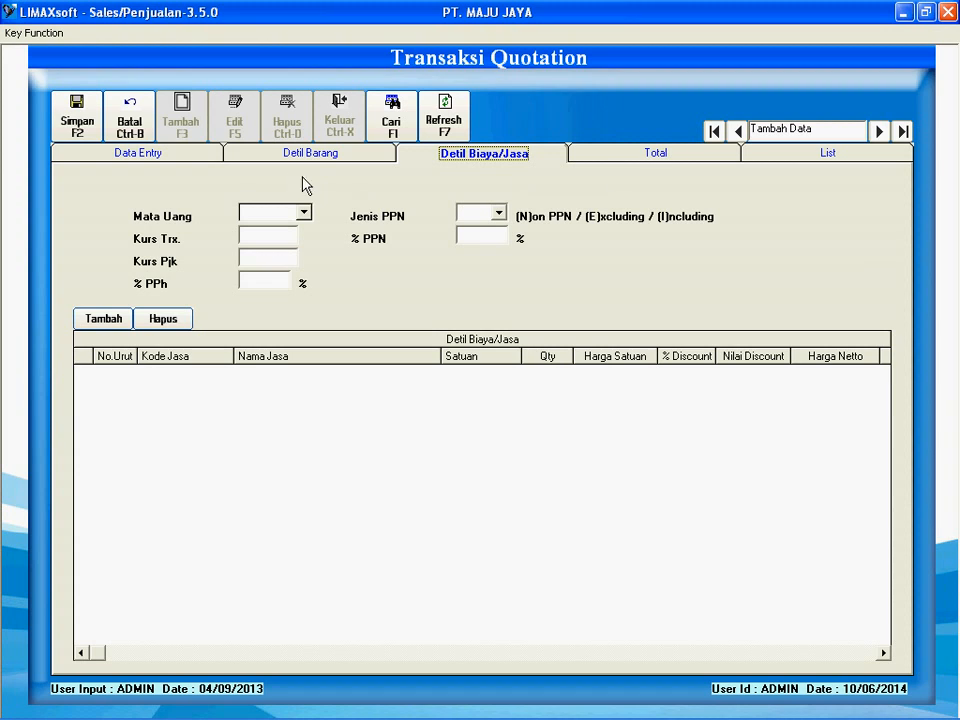
click(77, 115)
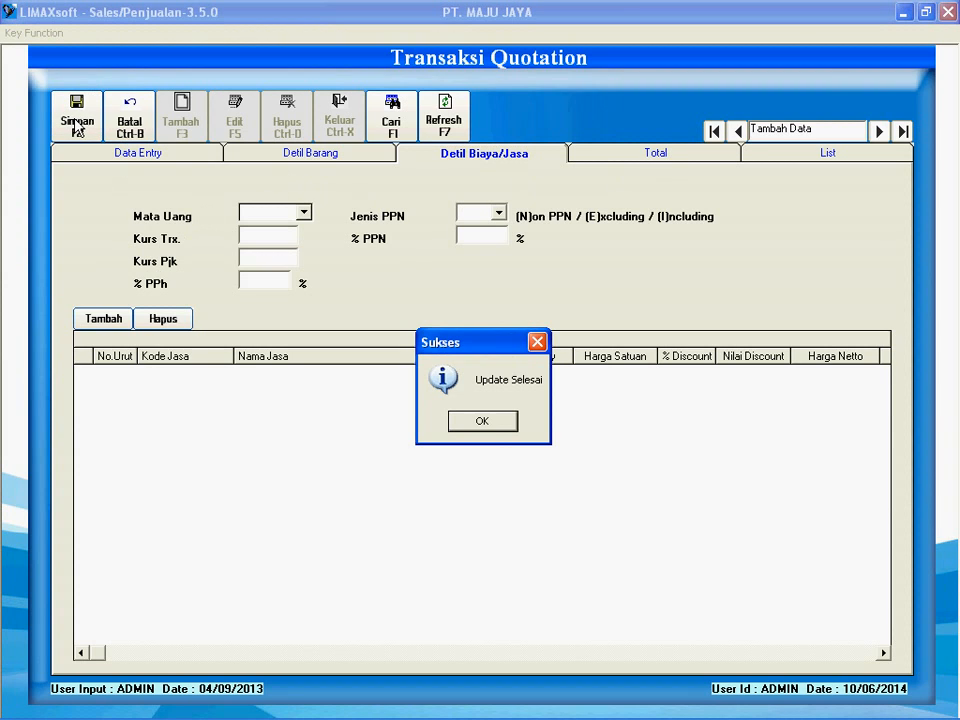
click(482, 423)
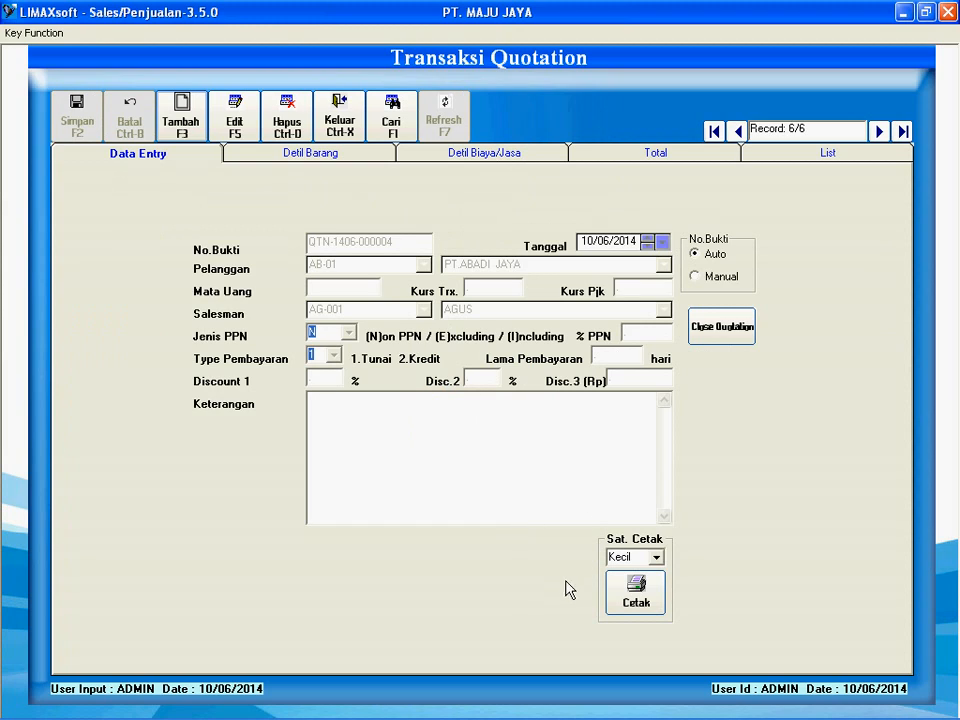
Preview the printout of the saved quotation, and close both the preview and the Quotation form.
click(627, 598)
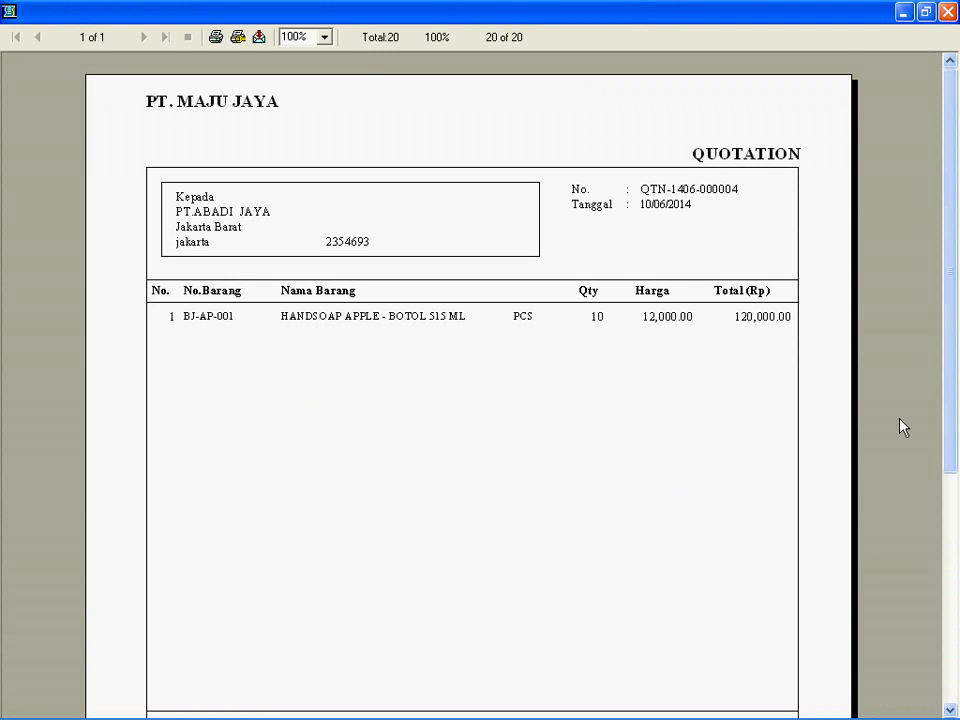
scroll(958, 486, down, 5)
drag(958, 486, 958, 177)
click(946, 11)
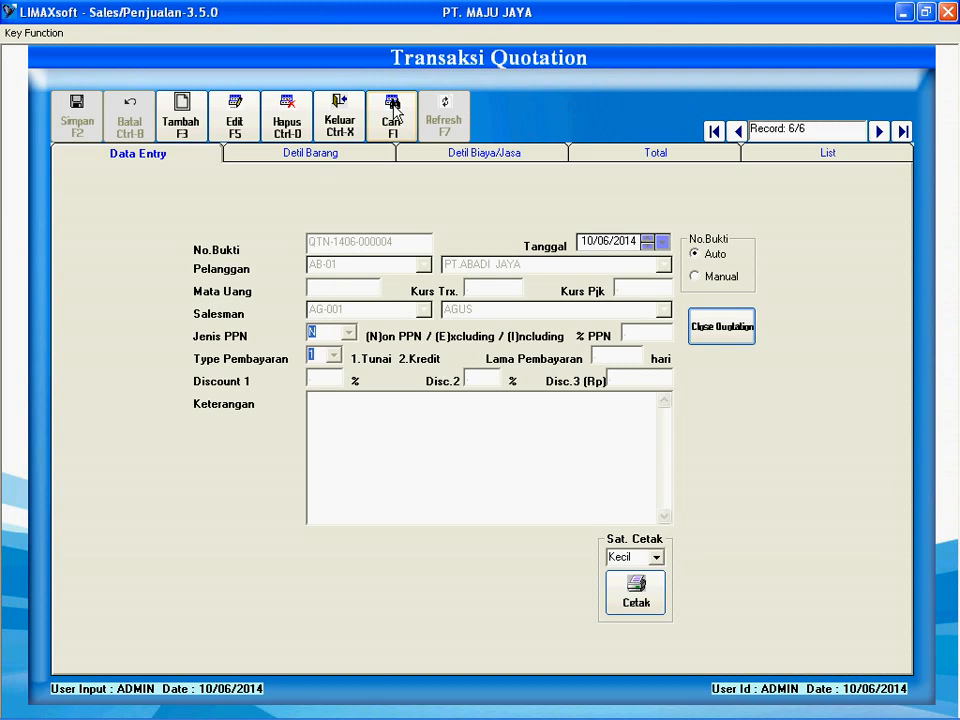
click(340, 120)
Open the Sales Order transaction and review its header, goods details and cost/service details.
click(82, 35)
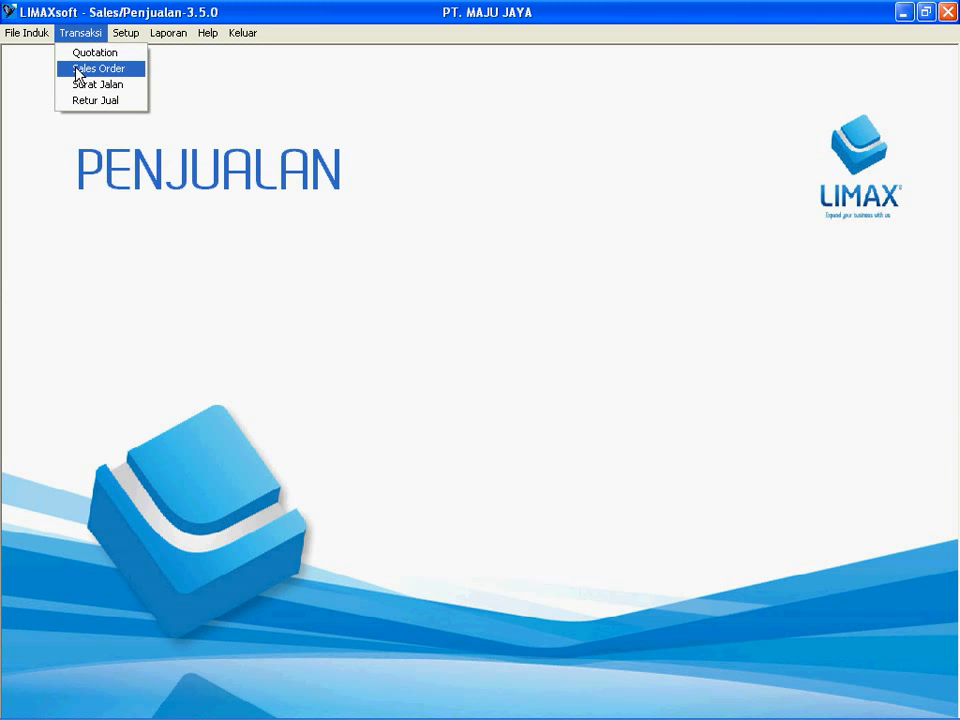
click(77, 70)
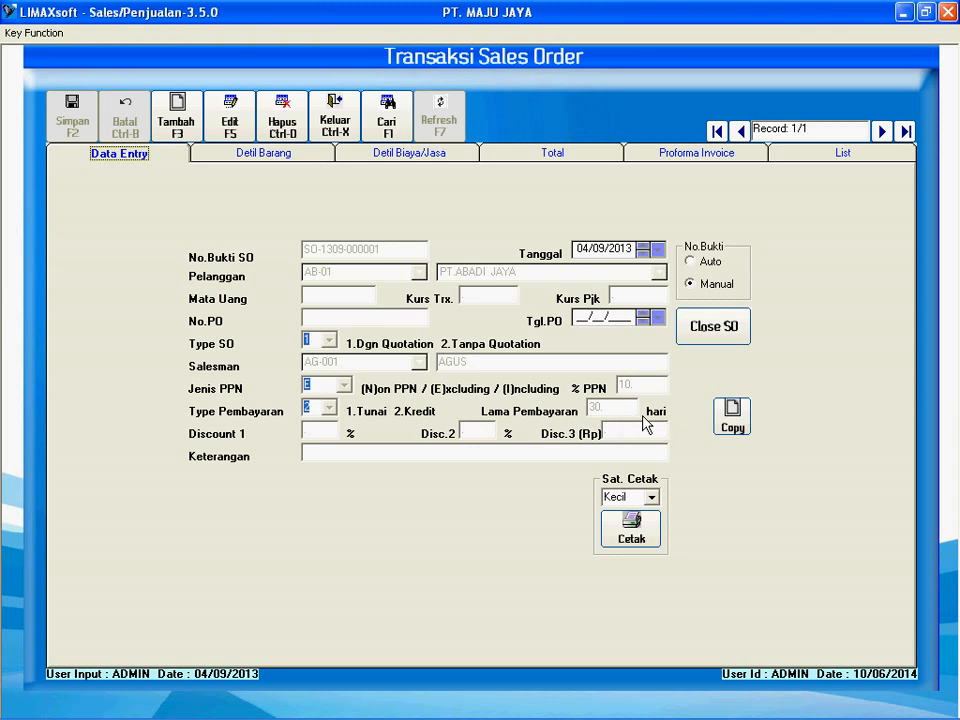
click(287, 160)
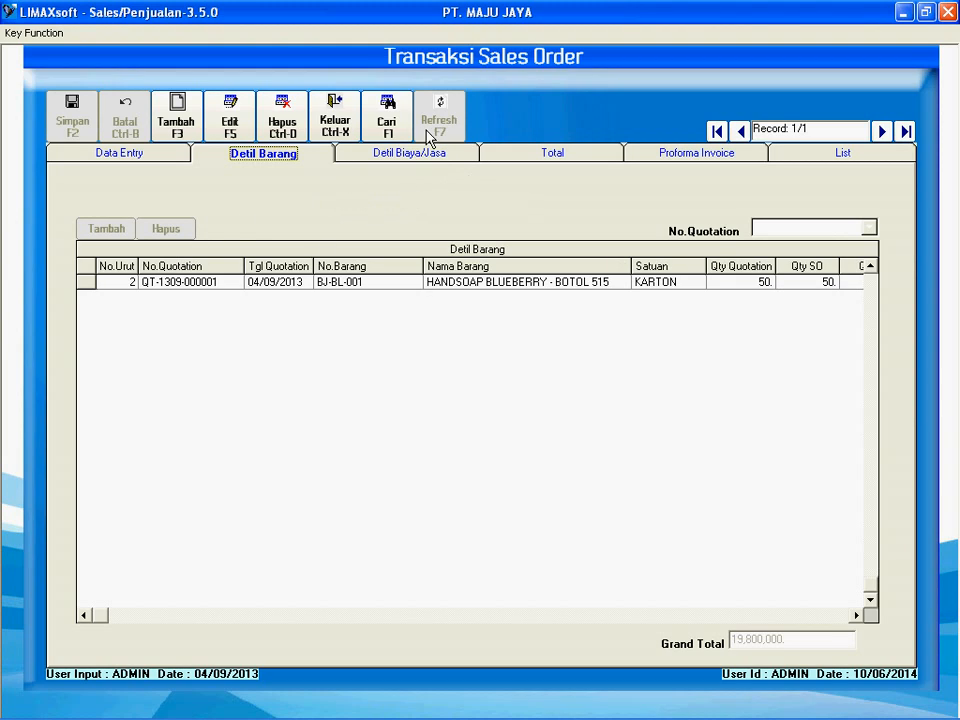
click(442, 156)
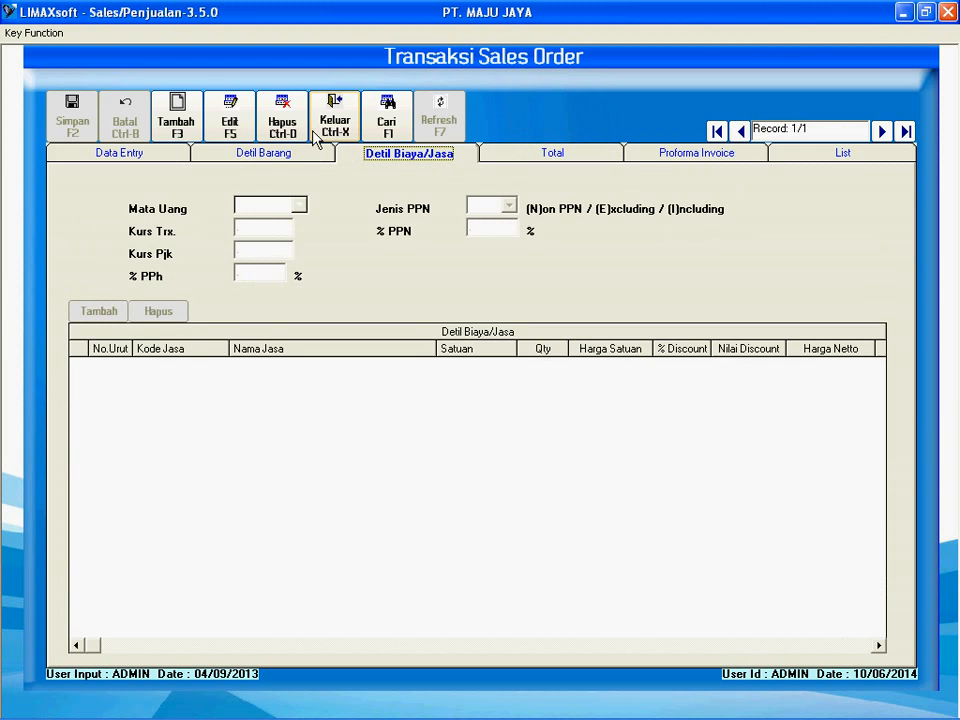
click(155, 158)
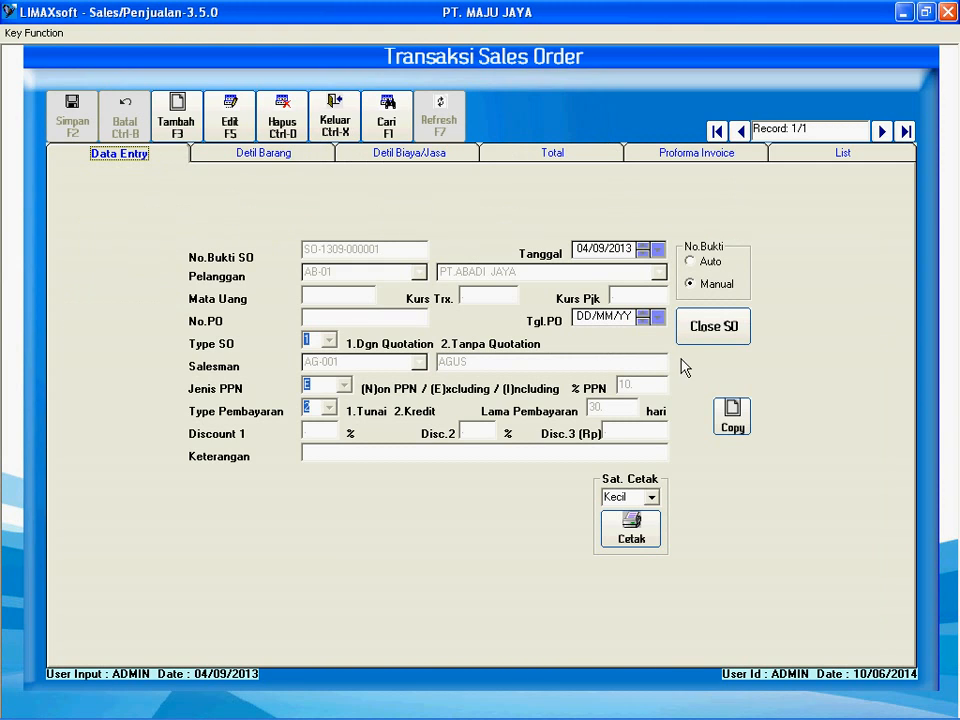
Preview the sales order printout, and close both the preview and the Sales Order form.
click(638, 541)
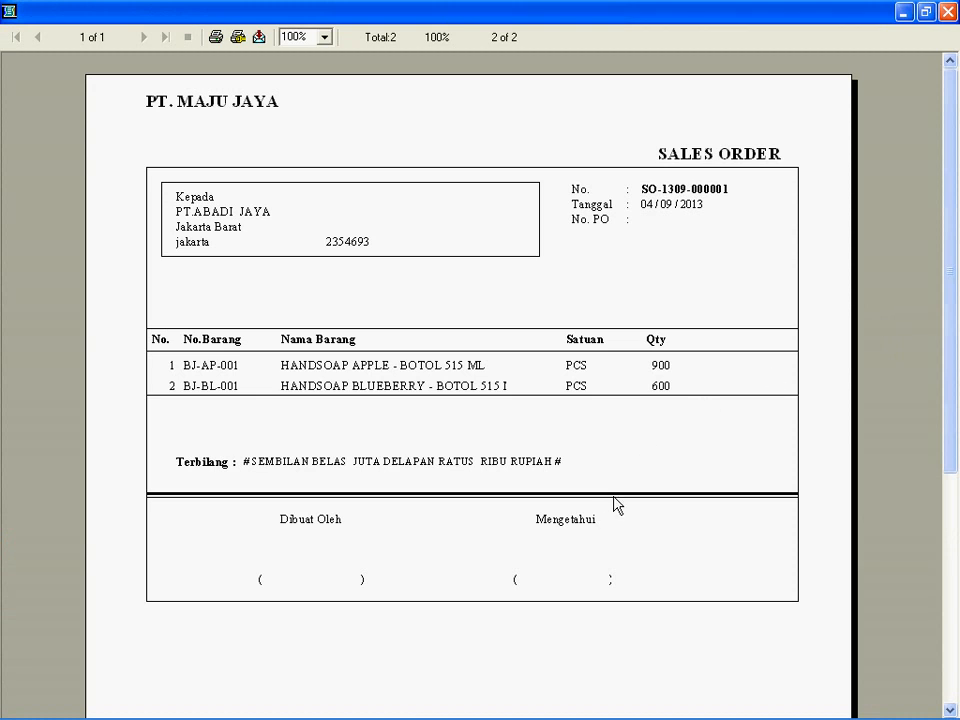
click(947, 11)
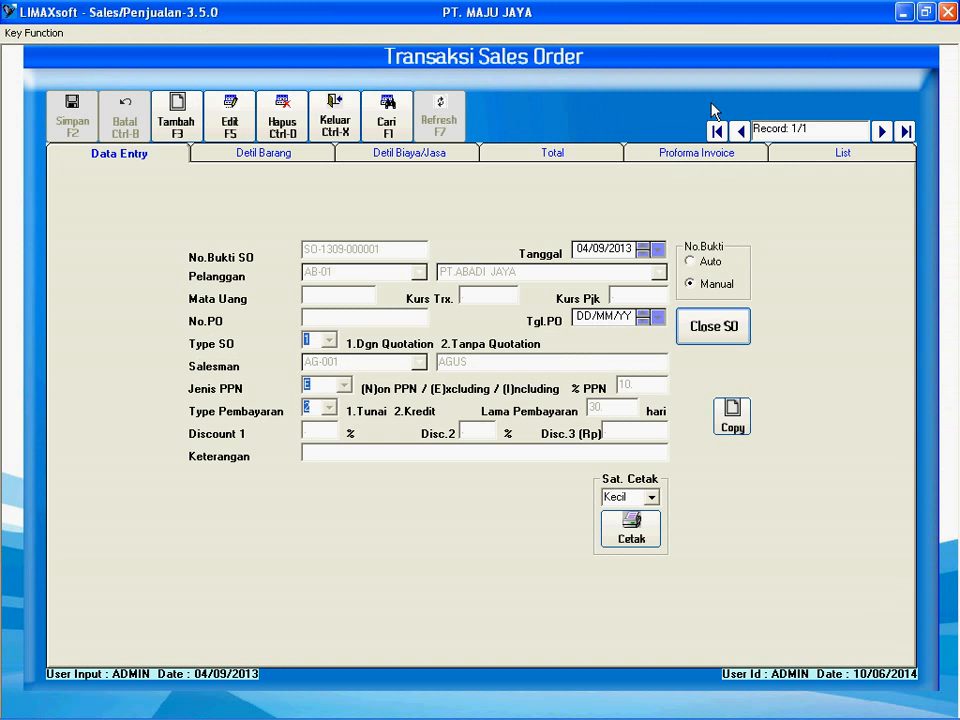
click(340, 124)
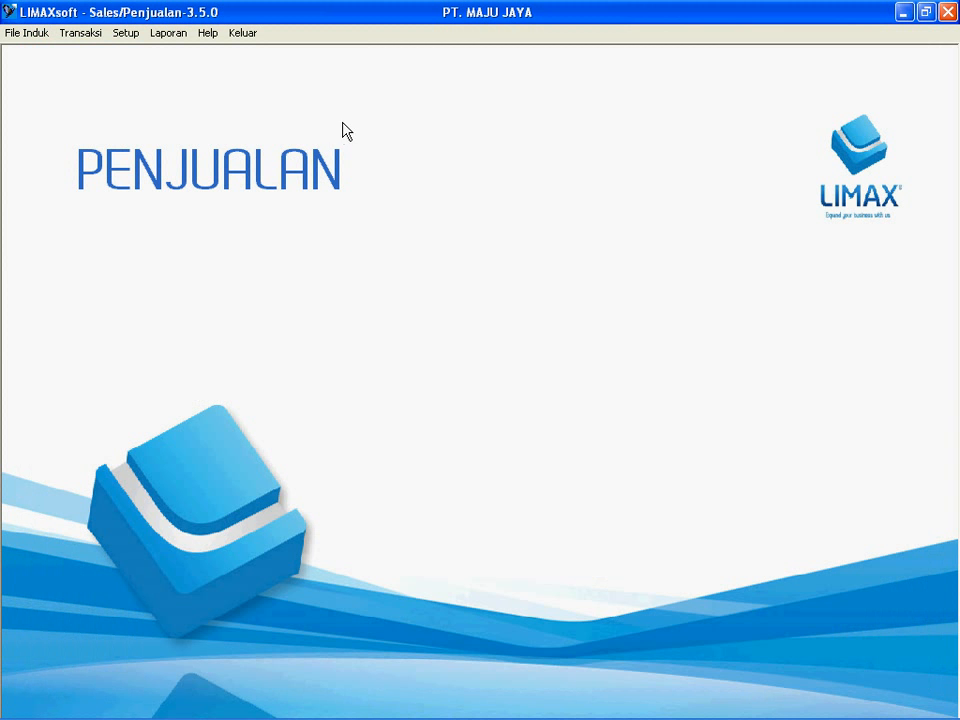
Open the Surat Jalan transaction and review its header and goods details.
click(98, 33)
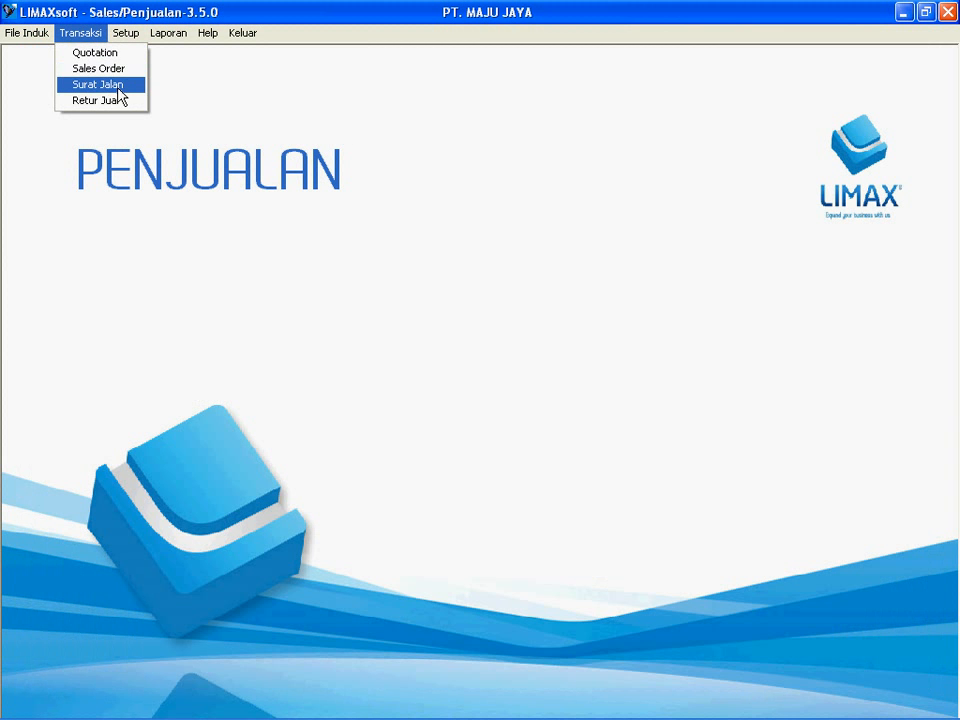
click(108, 86)
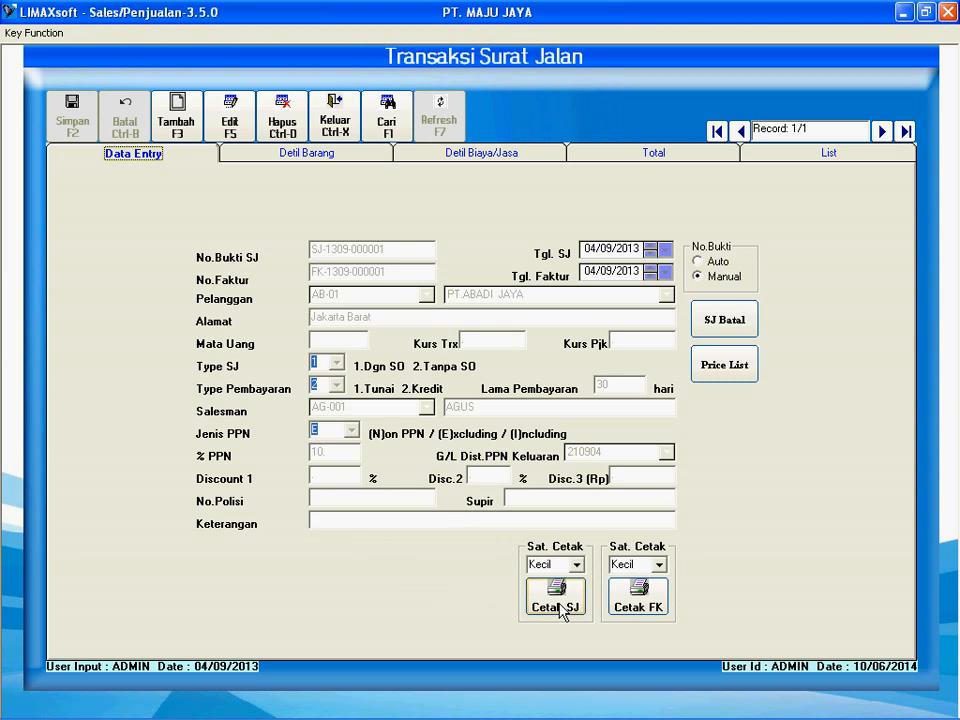
click(313, 155)
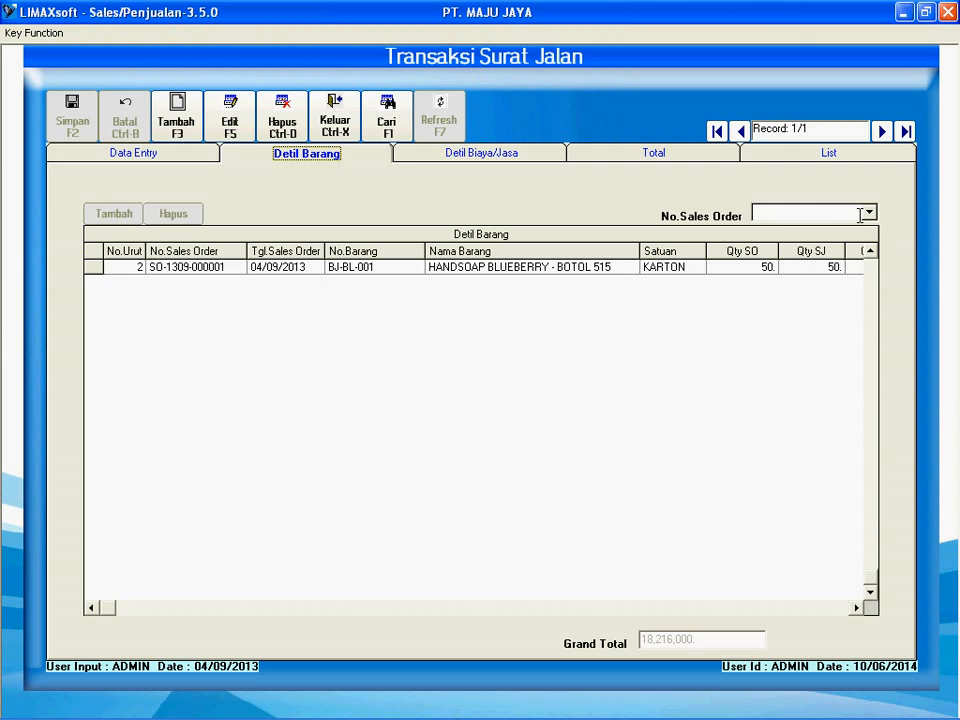
Examine the Surat Jalan's goods quantities, prices and warehouse locations, its cost/service details and its totals.
click(871, 250)
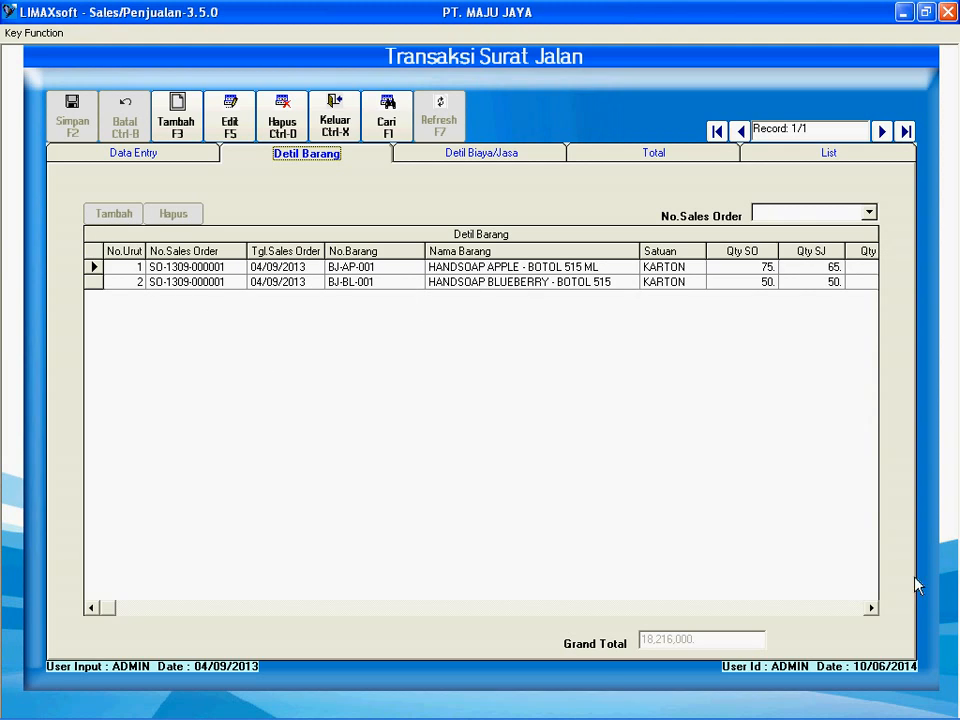
click(871, 607)
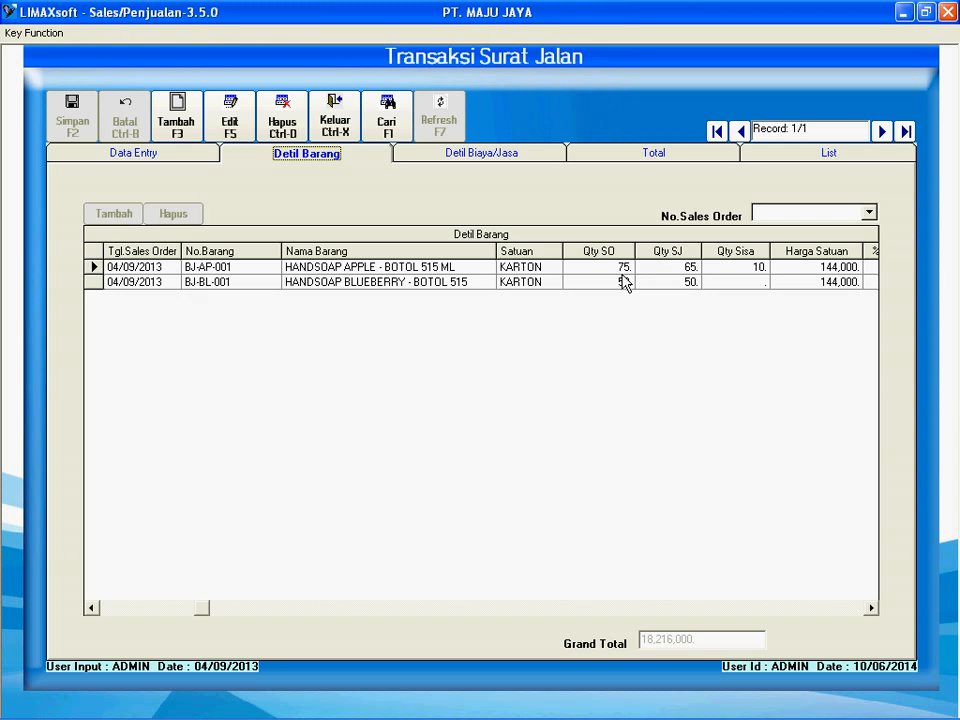
click(681, 268)
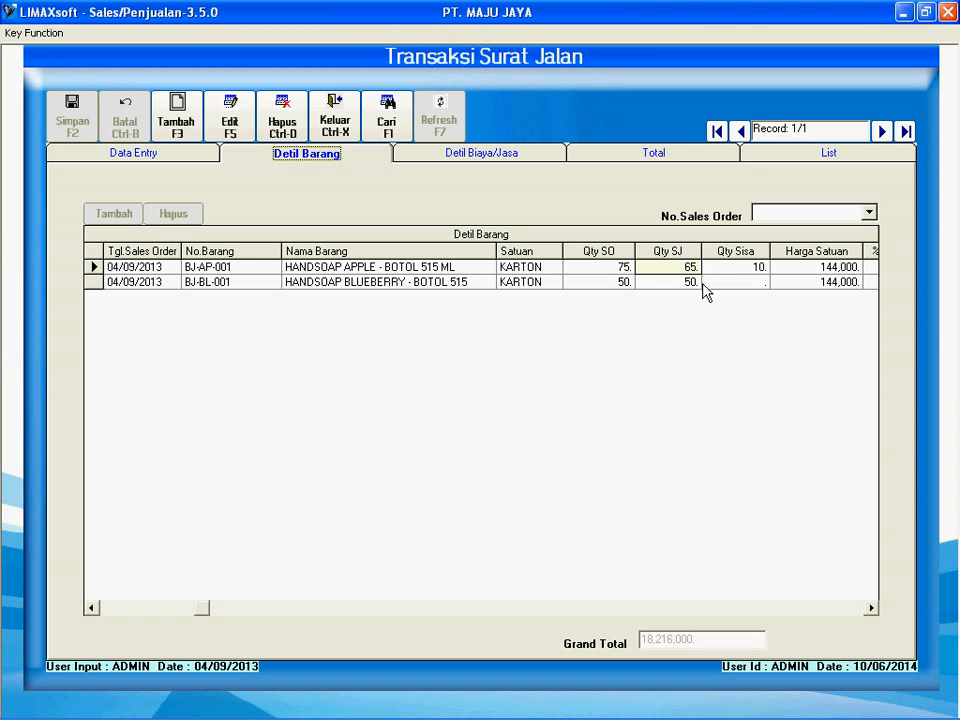
click(872, 608)
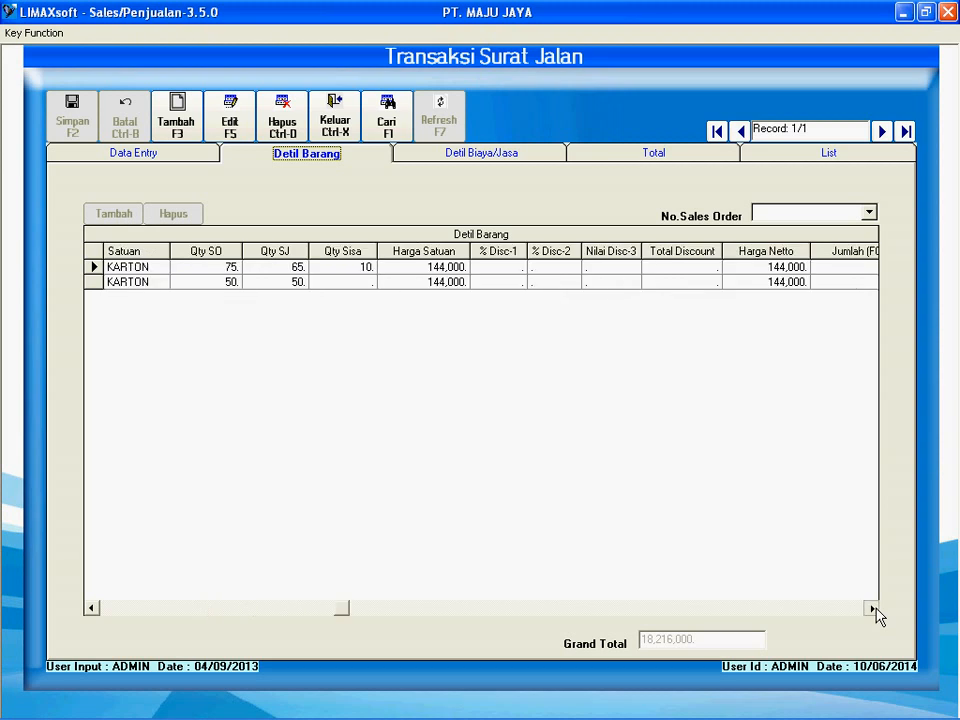
click(872, 608)
click(872, 608)
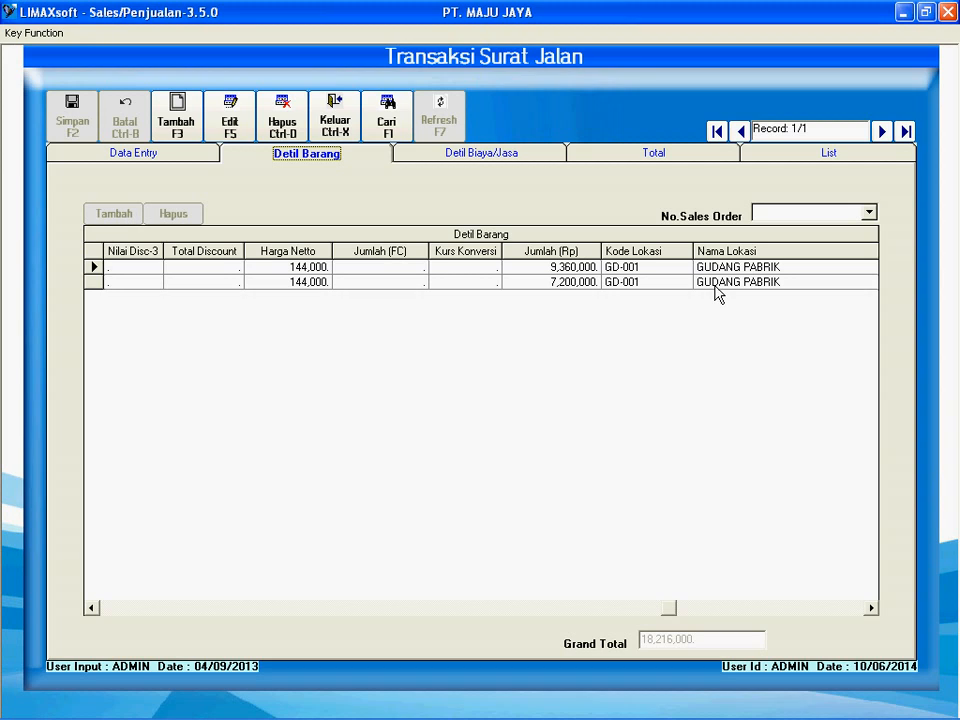
click(480, 156)
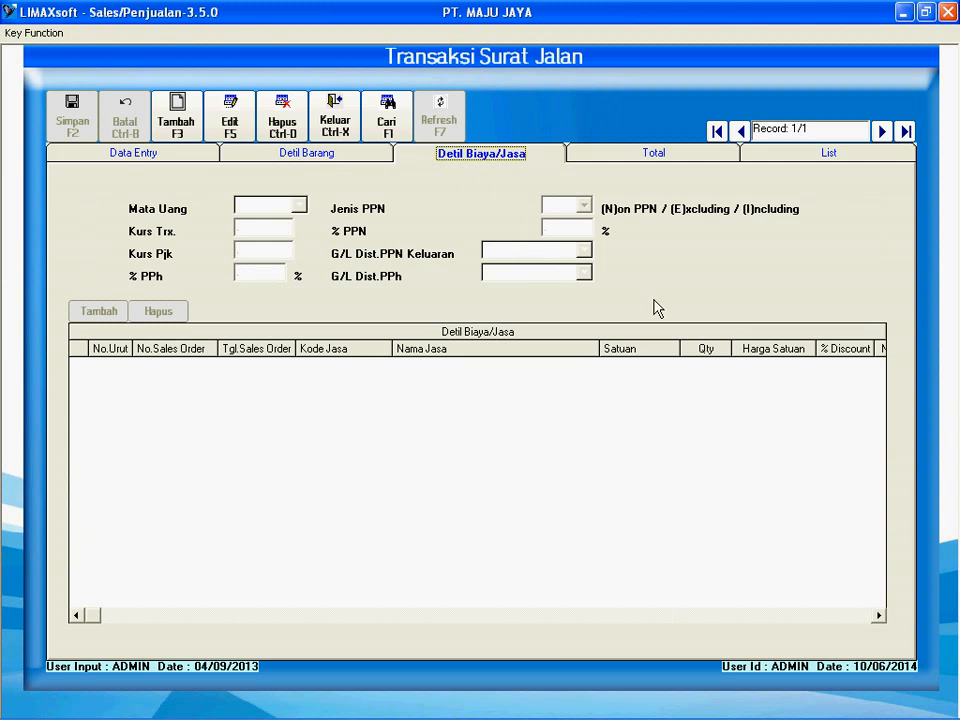
click(672, 158)
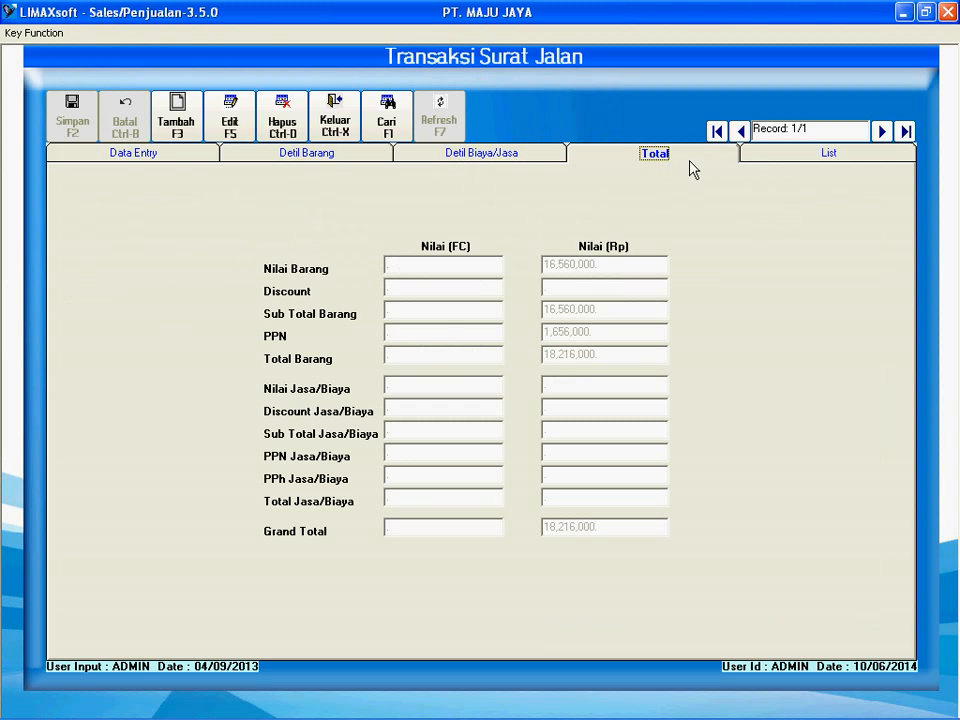
Preview the Surat Jalan printout from the transaction's header data, and close the preview.
click(165, 158)
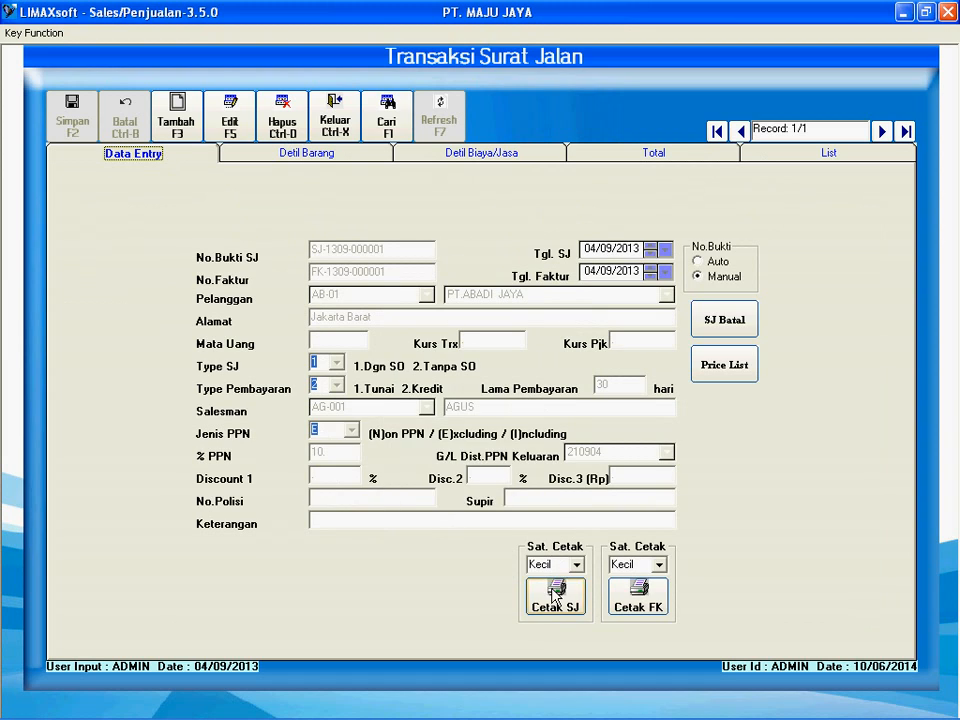
click(556, 597)
click(461, 505)
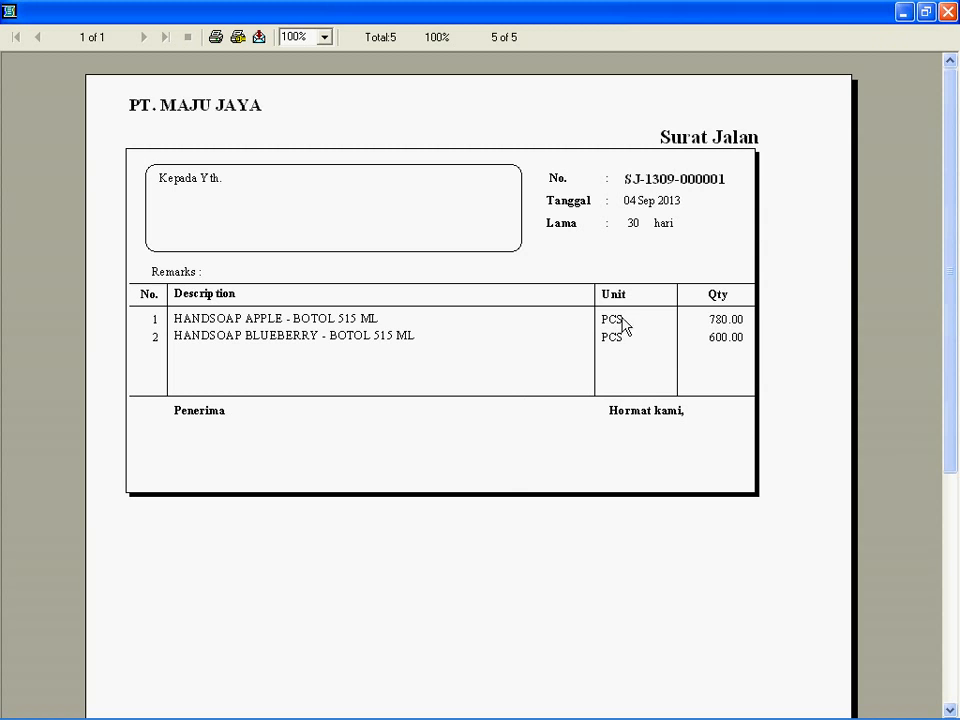
click(946, 11)
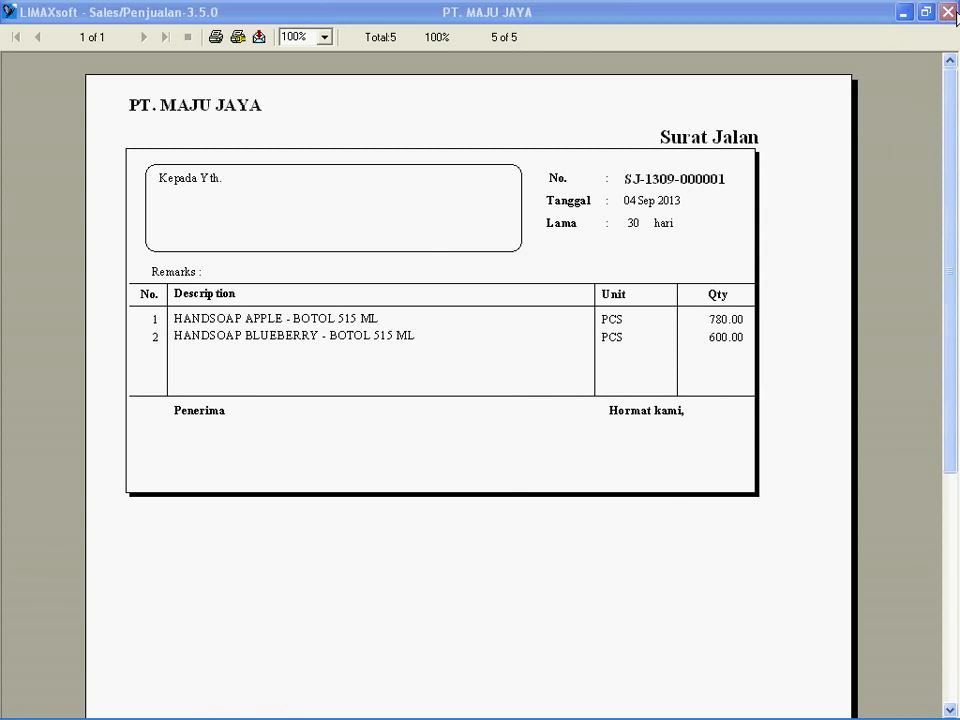
Preview the invoice (Faktur) printout of the same transaction, and close both the preview and the Surat Jalan form.
click(615, 610)
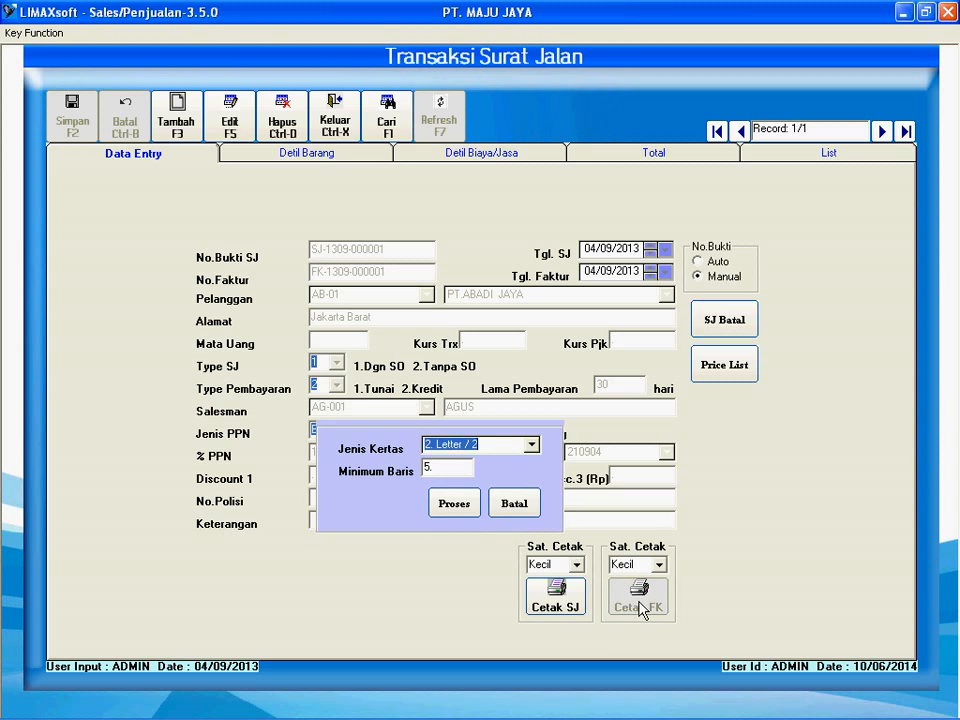
click(455, 504)
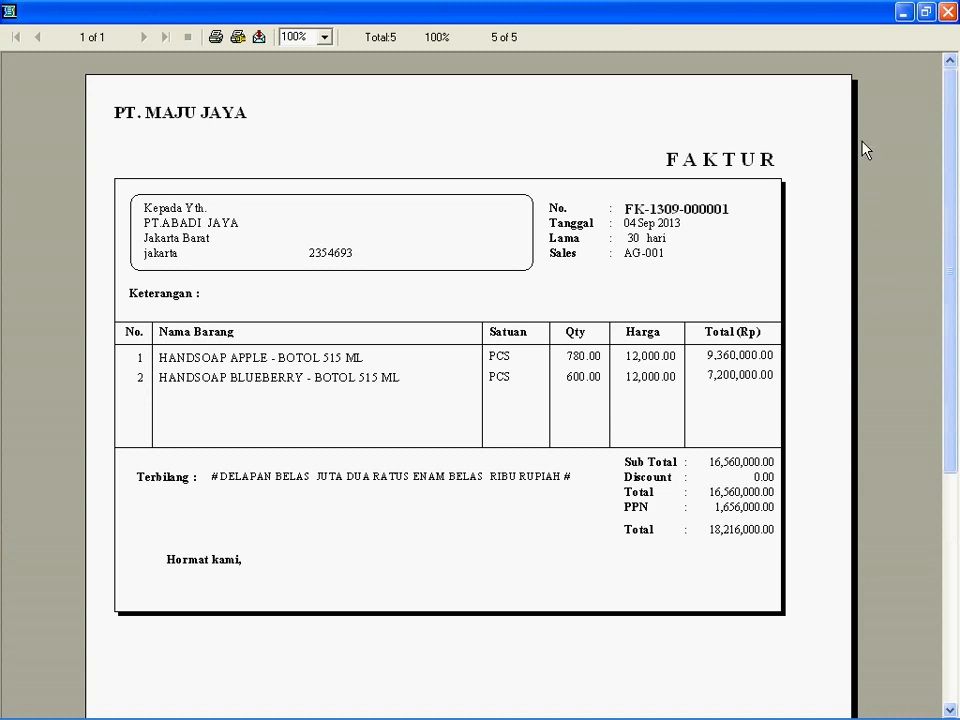
click(946, 11)
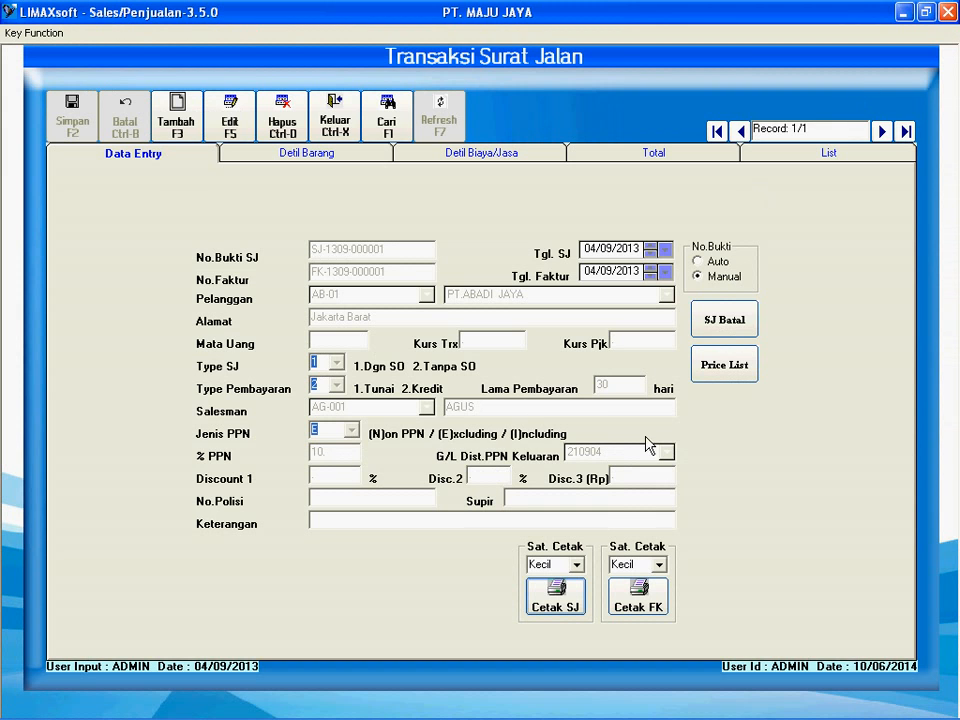
click(337, 122)
Open the Retur Jual transaction and review its header and goods details.
click(85, 33)
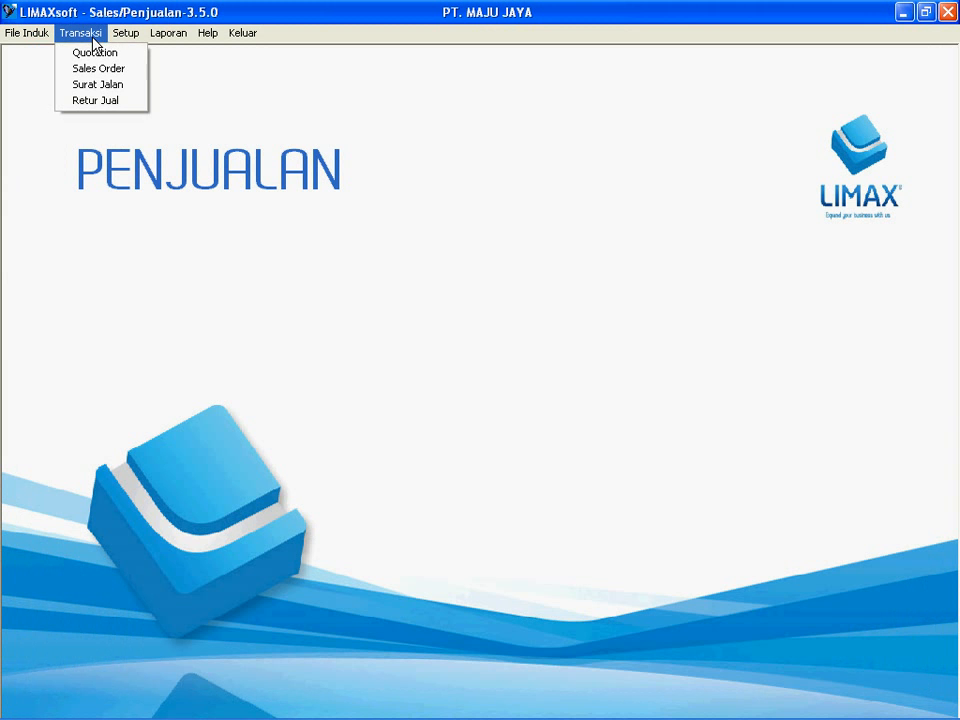
click(100, 101)
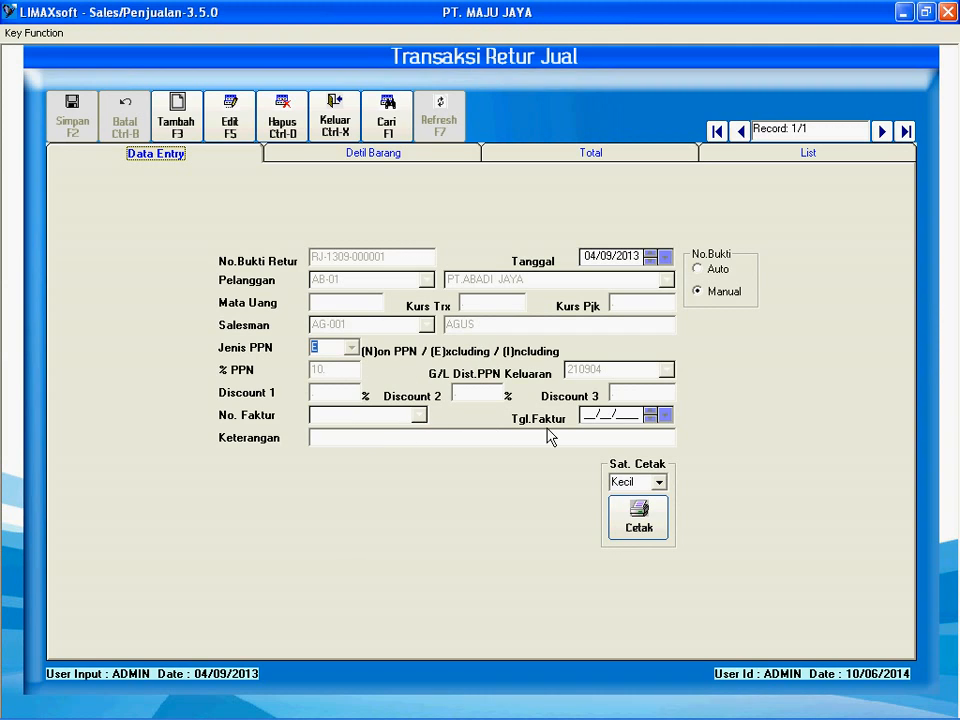
click(377, 160)
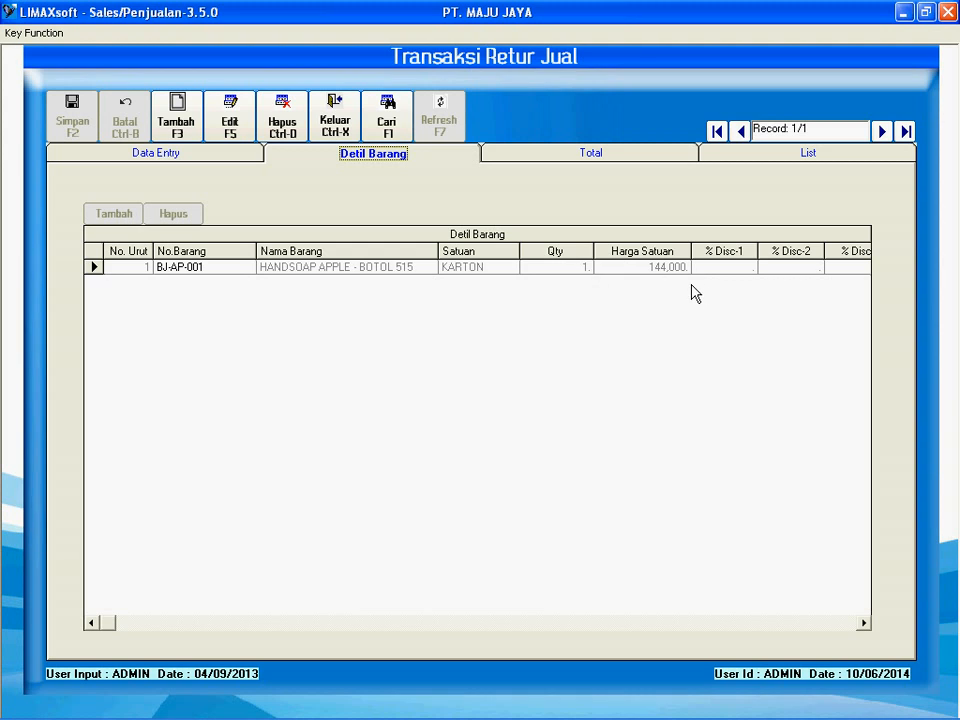
Preview the sales return printout, and close both the preview and the Retur Jual form.
click(211, 157)
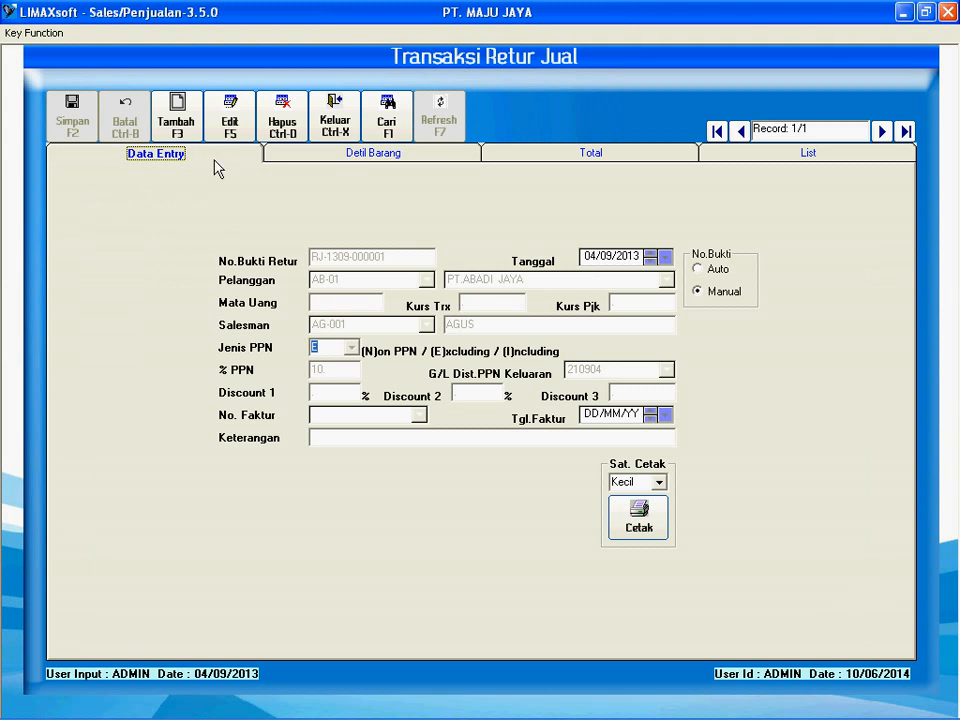
click(641, 503)
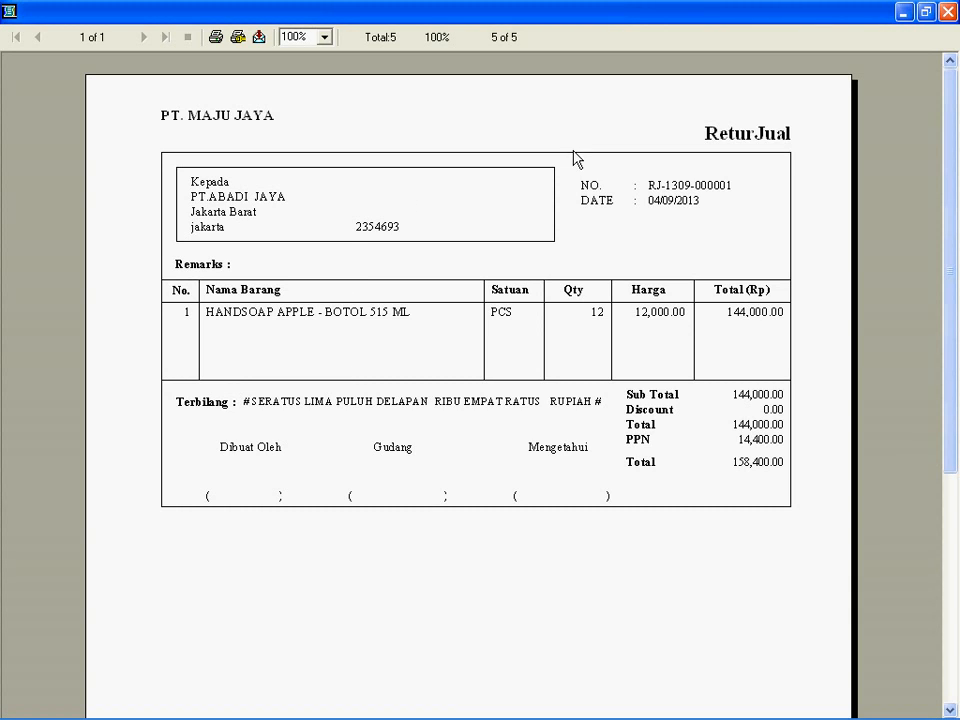
click(948, 12)
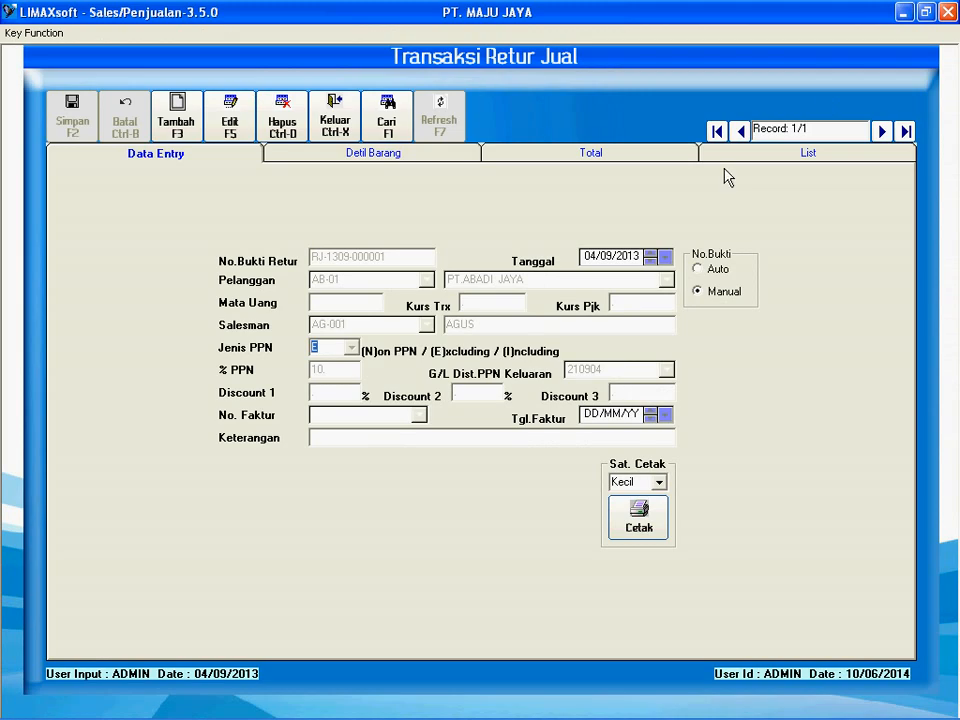
click(336, 128)
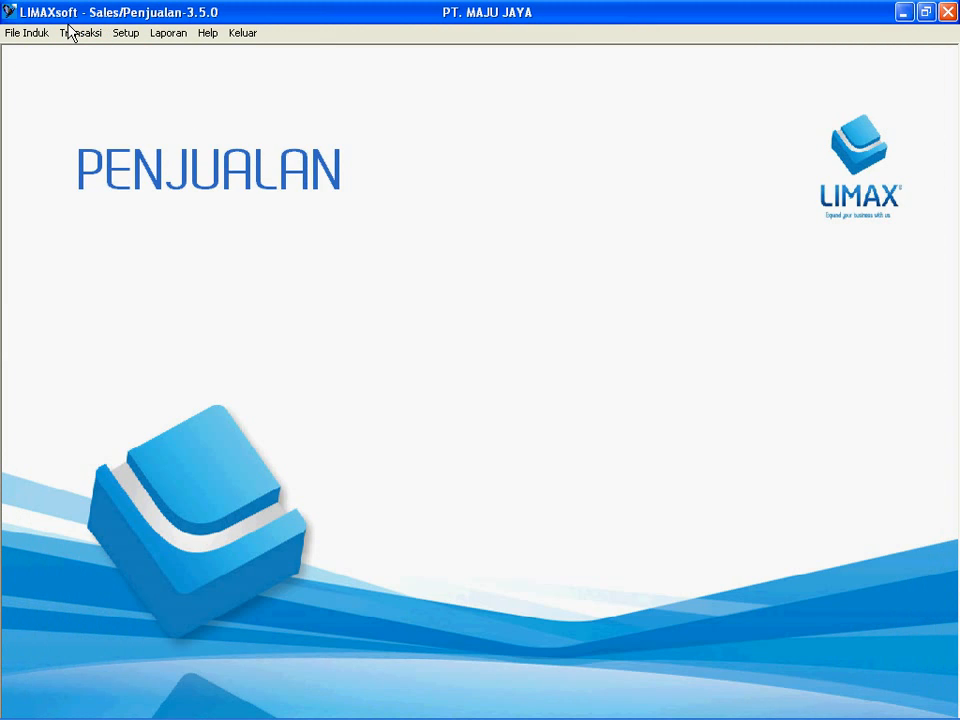
Look over the available Sales Order and Penjualan (SJ) reports, and open the Pelanggan report form.
click(70, 32)
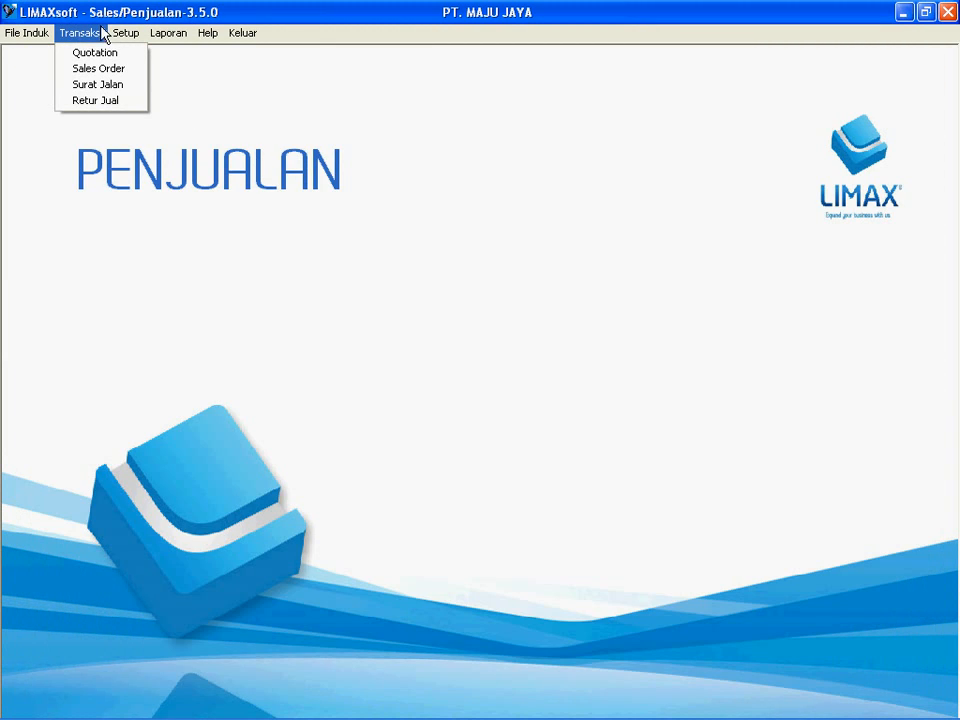
mouse_move(175, 38)
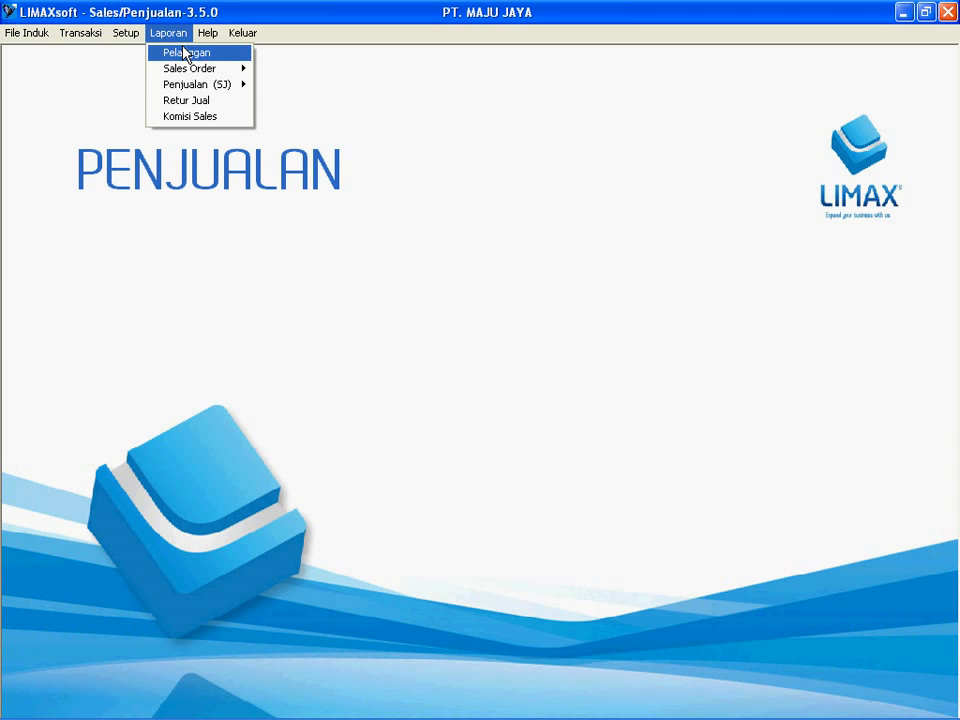
mouse_move(197, 66)
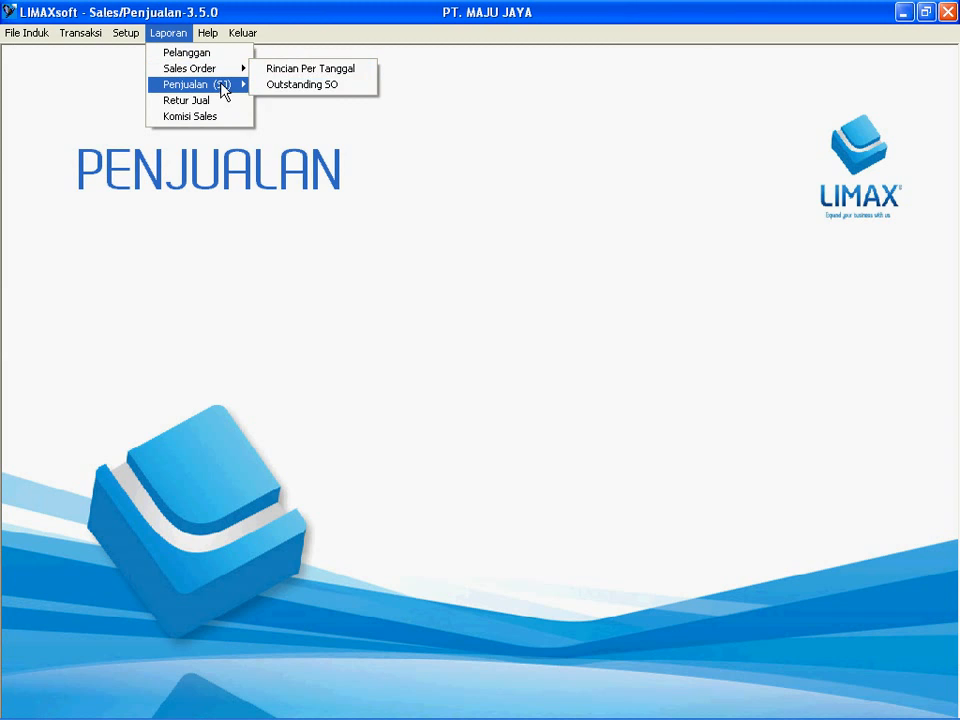
mouse_move(228, 88)
mouse_move(261, 86)
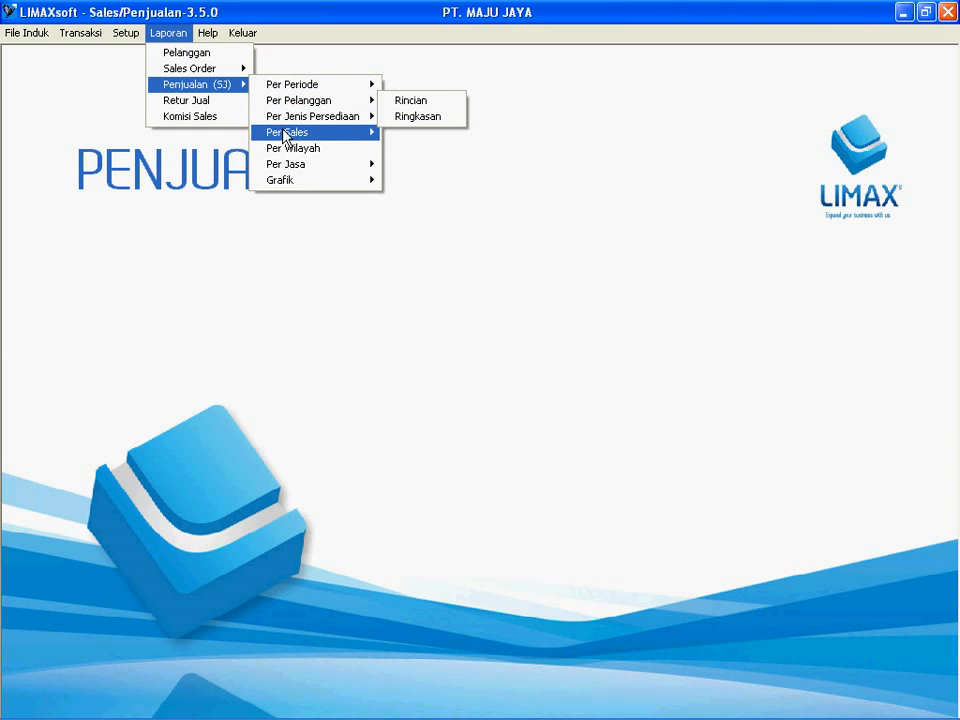
mouse_move(287, 138)
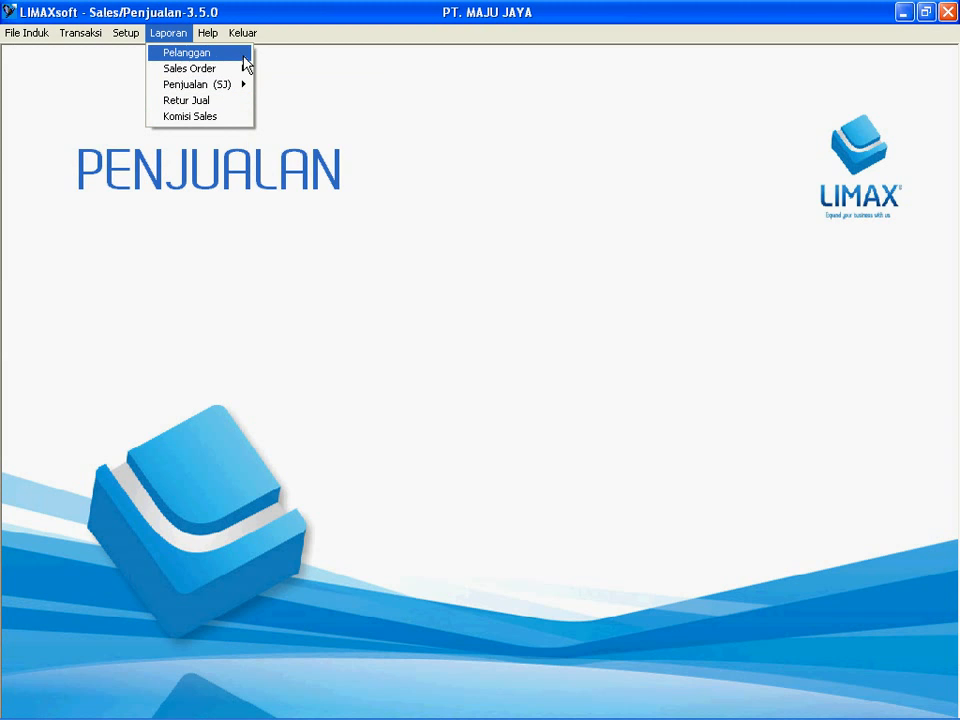
click(244, 55)
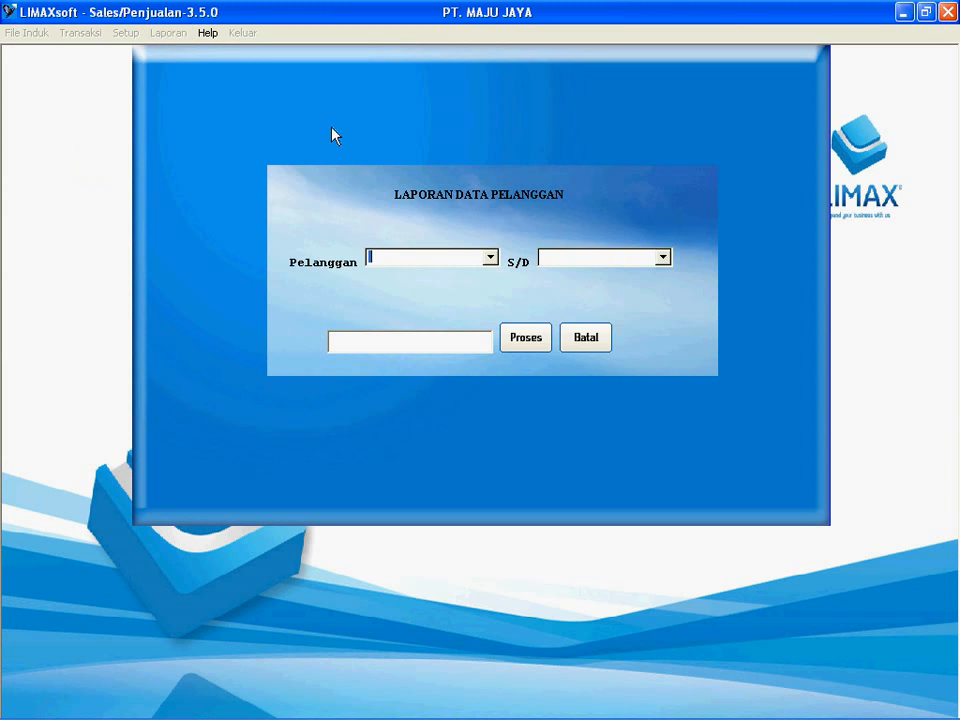
Generate the customer data report for the range from PT.ABADI JAYA to PT.SENTOSA MAJU.
click(486, 258)
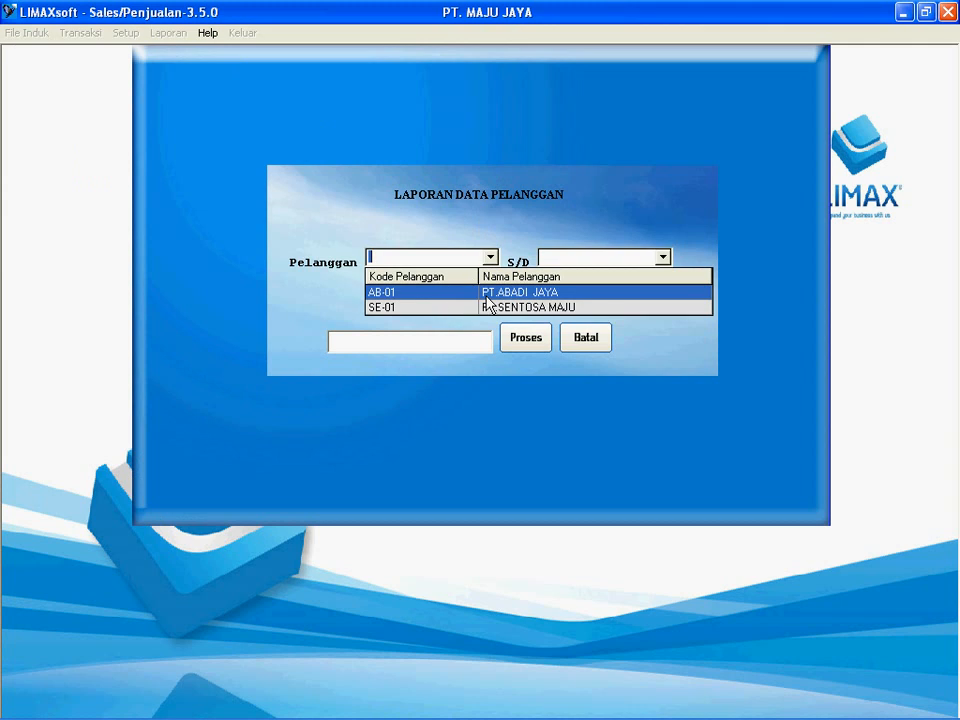
click(487, 297)
click(662, 258)
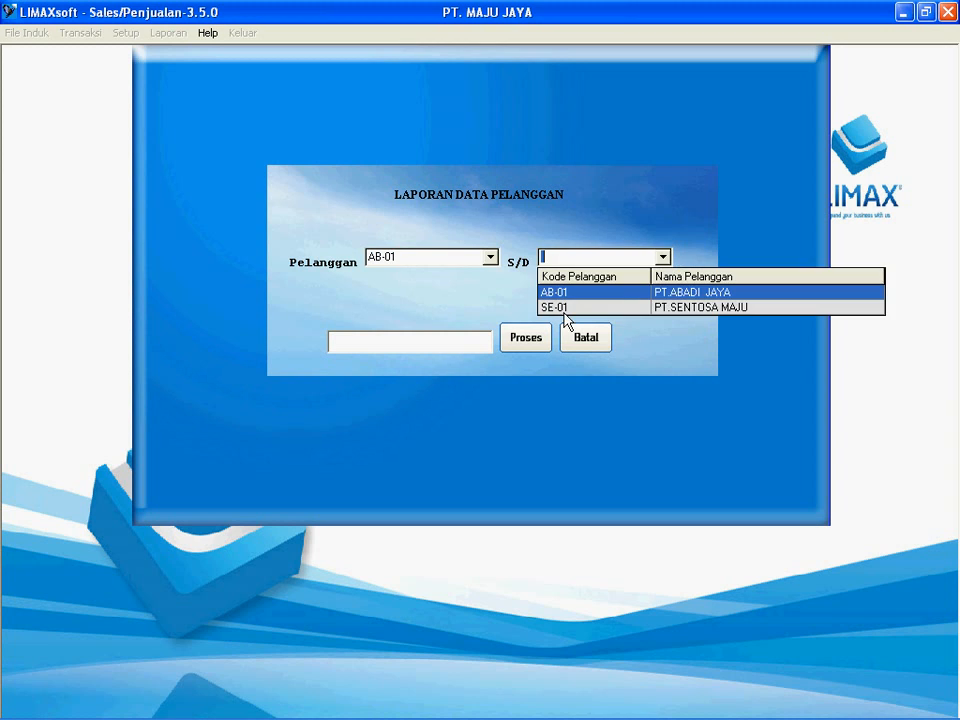
click(568, 306)
click(527, 342)
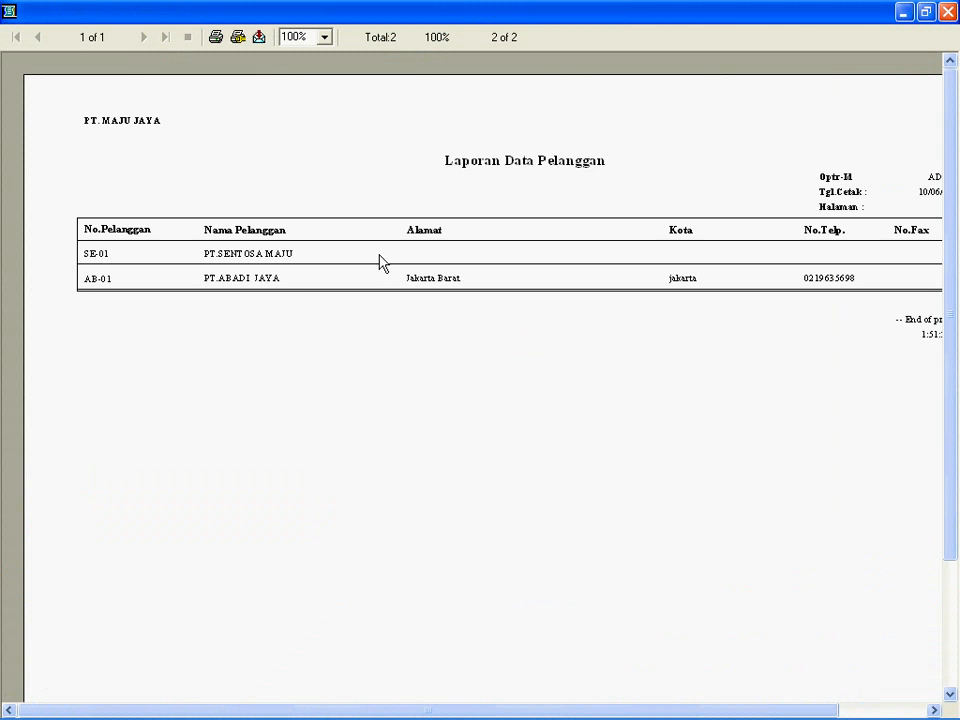
Review the generated customer data report, and close both the preview and the report form.
drag(647, 714, 512, 712)
click(948, 14)
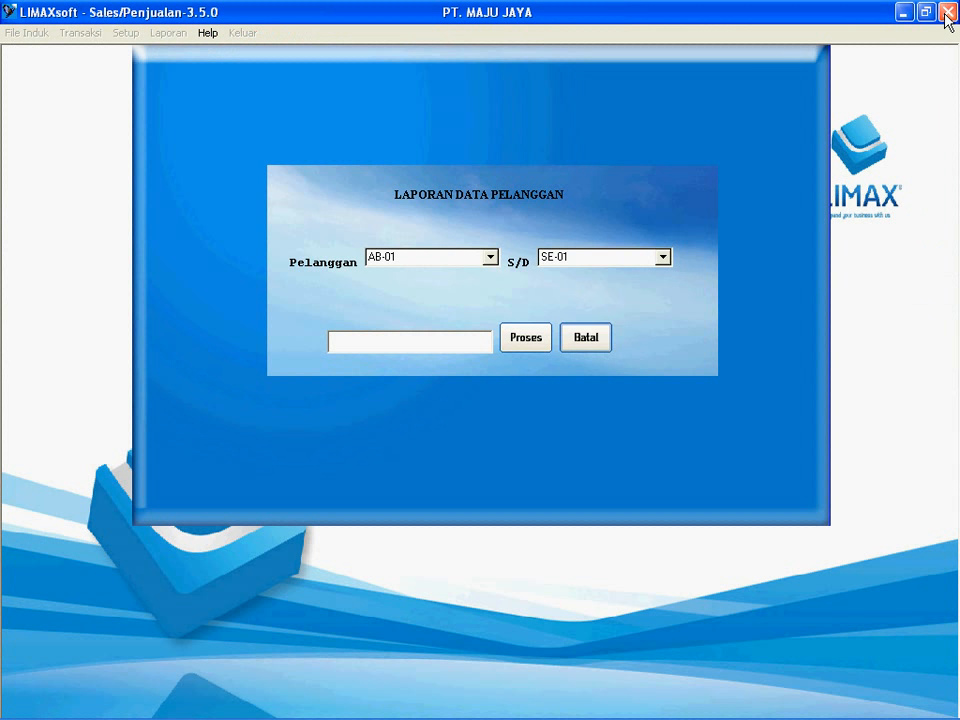
click(575, 339)
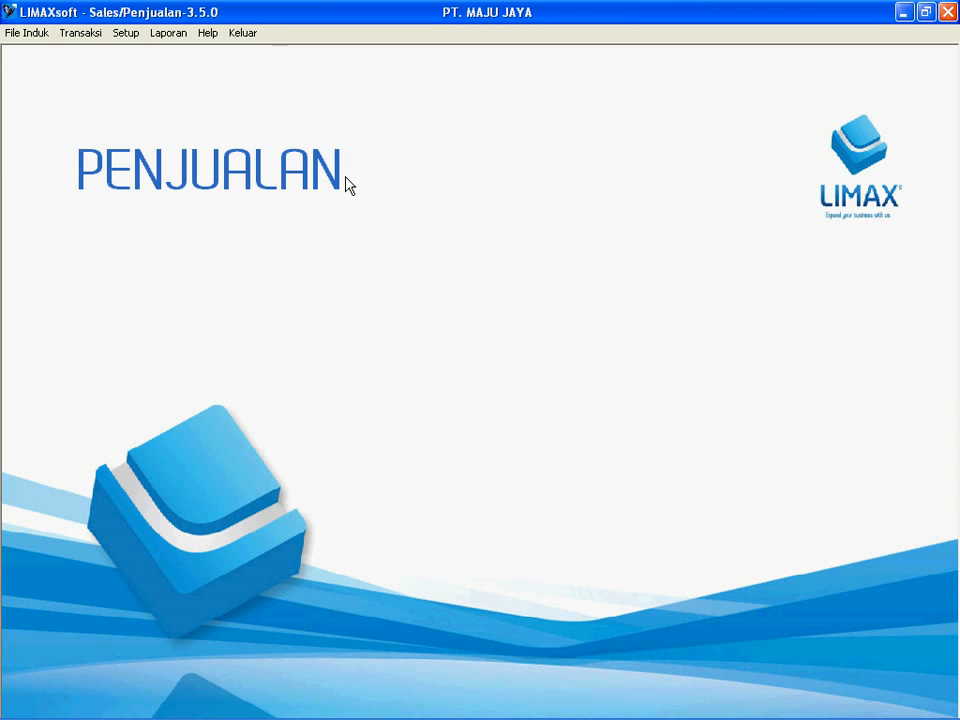